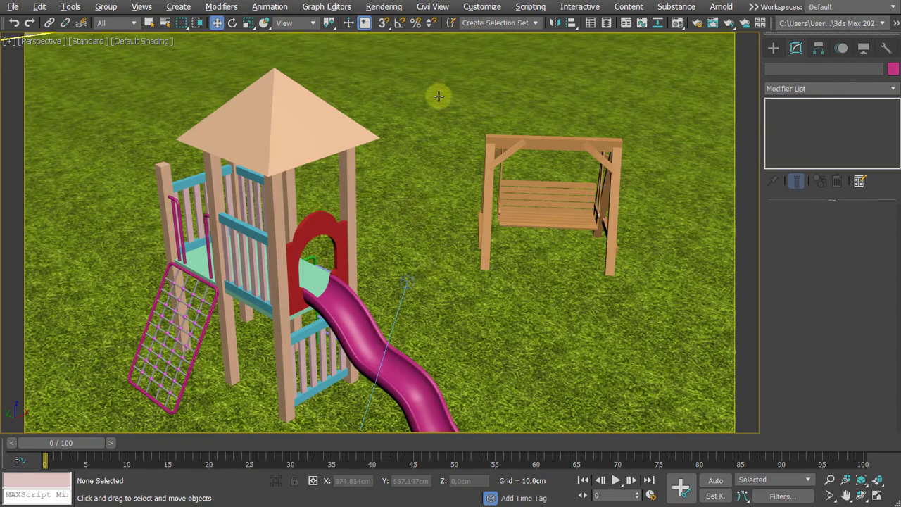
Step: Render the Perspective view with the Scanline Renderer, and close the rendered image and the render settings
{"action": "key", "text": "F10"}
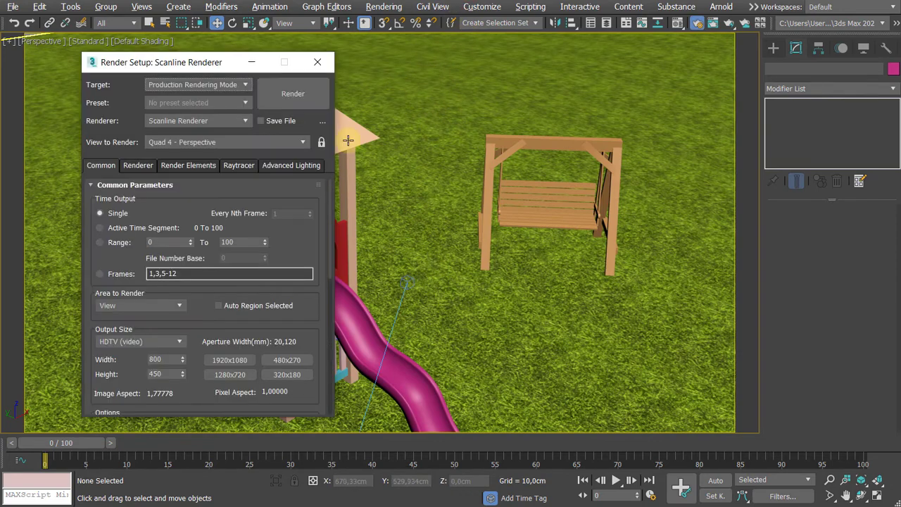
{"action": "left_click_drag", "start_coordinate": [210, 73], "coordinate": [221, 61]}
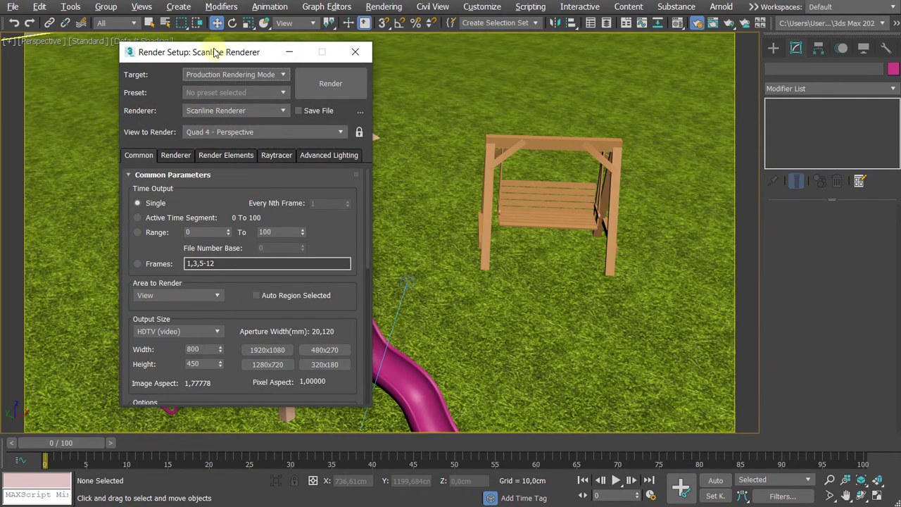
{"action": "left_click_drag", "start_coordinate": [215, 53], "coordinate": [189, 62]}
{"action": "left_click", "coordinate": [303, 94]}
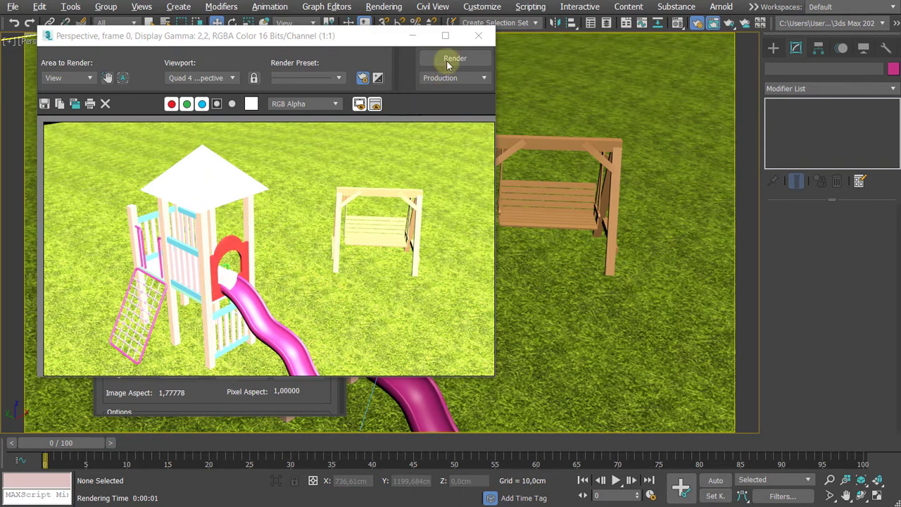
{"action": "left_click", "coordinate": [473, 41]}
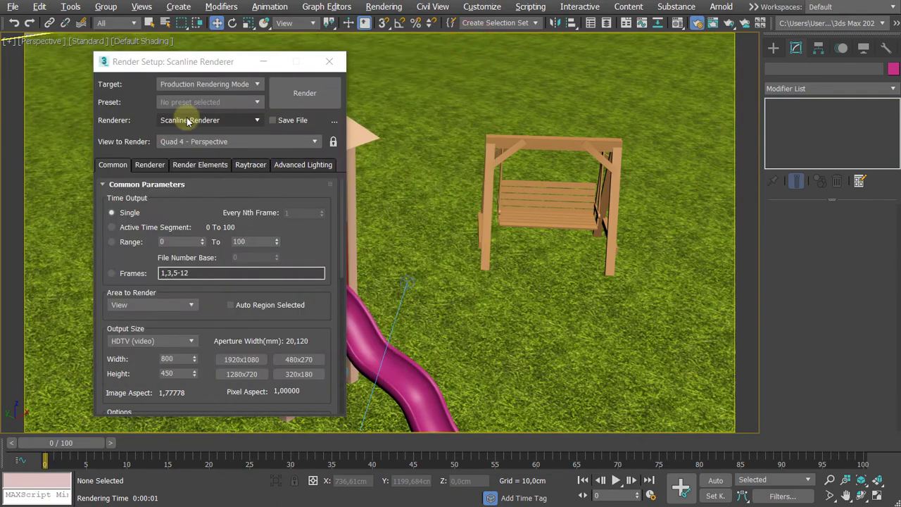
{"action": "left_click", "coordinate": [328, 63]}
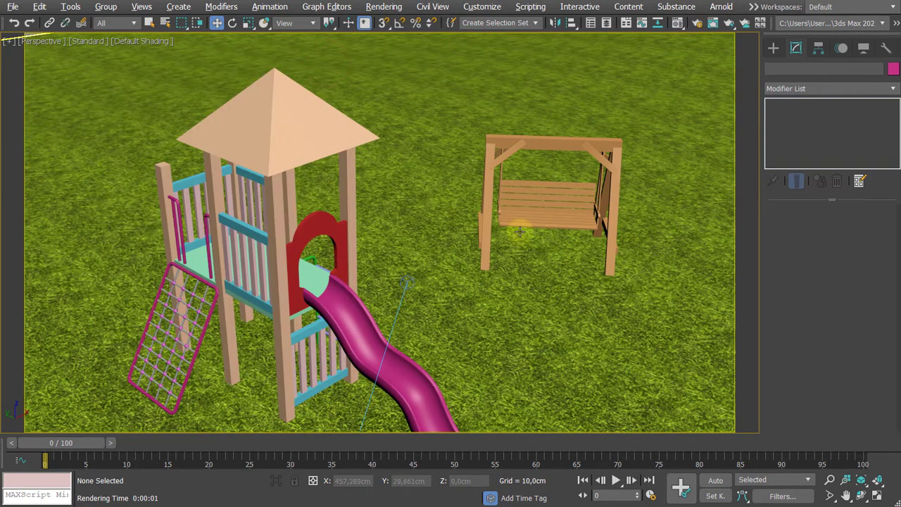
Step: Hide all geometry in the scene and inspect the remaining objects around the playground for light sources
{"action": "scroll", "coordinate": [432, 202], "scroll_direction": "down", "scroll_amount": 12}
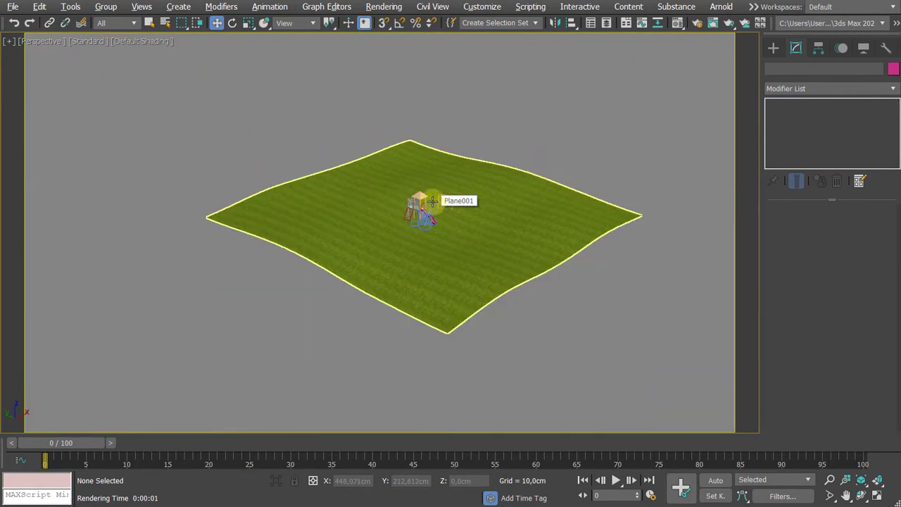
{"action": "middle_click_drag", "start_coordinate": [445, 221], "coordinate": [437, 238], "text": "alt"}
{"action": "key", "text": "shift+g"}
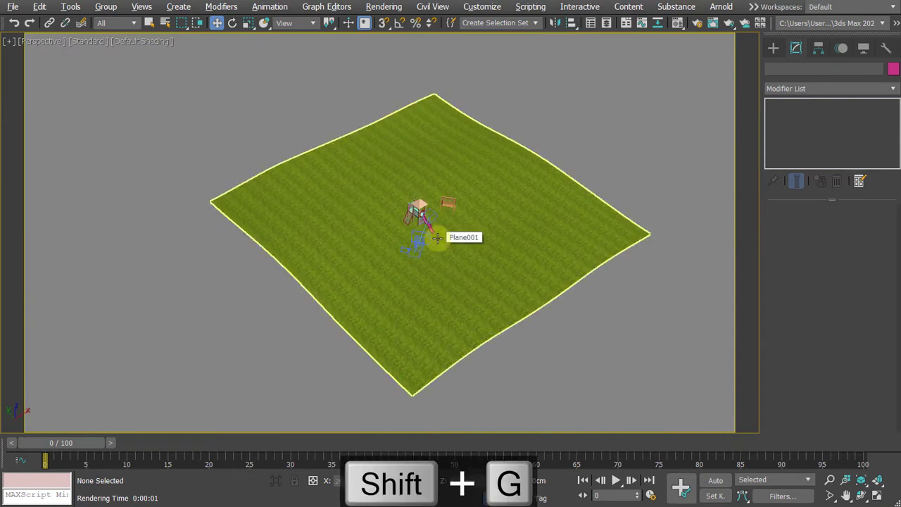
{"action": "scroll", "coordinate": [440, 210], "scroll_direction": "up", "scroll_amount": 3}
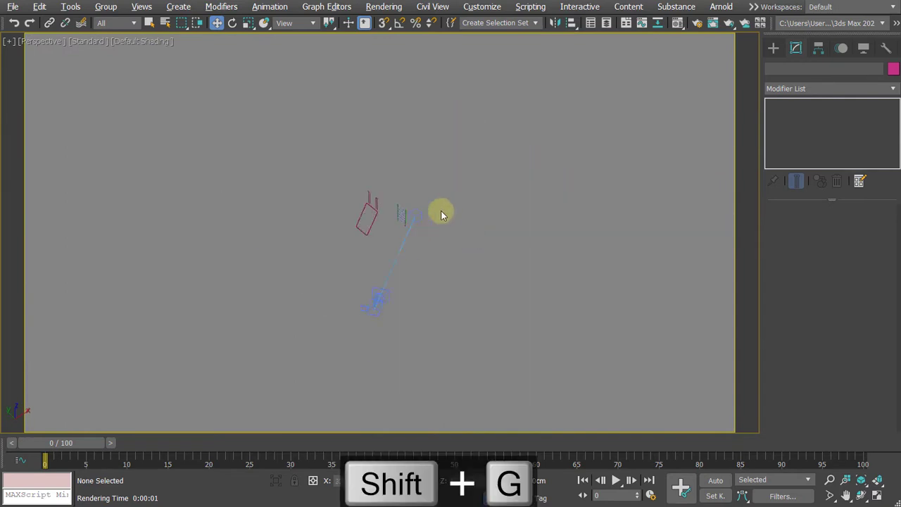
{"action": "scroll", "coordinate": [438, 206], "scroll_direction": "up", "scroll_amount": 3}
{"action": "middle_click_drag", "start_coordinate": [316, 284], "coordinate": [347, 252], "text": "alt"}
{"action": "middle_click_drag", "start_coordinate": [405, 253], "coordinate": [429, 263], "text": "alt"}
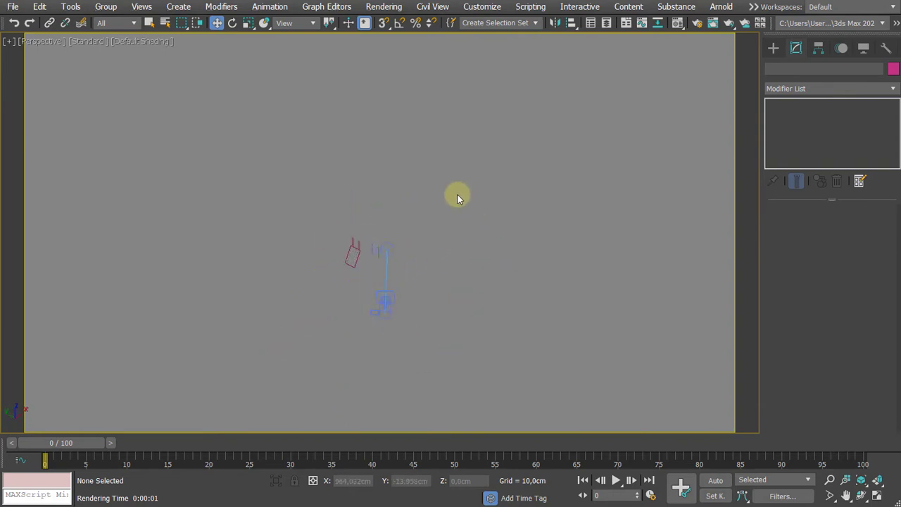
{"action": "middle_click_drag", "start_coordinate": [377, 169], "coordinate": [422, 169], "text": "alt"}
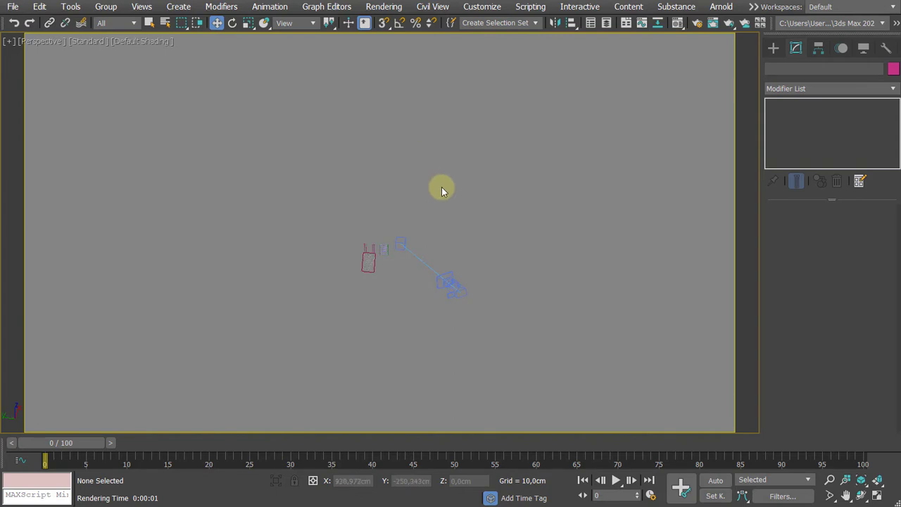
Step: Filter the Select From Scene list to show only lights, and dismiss it without selecting anything
{"action": "key", "text": "h"}
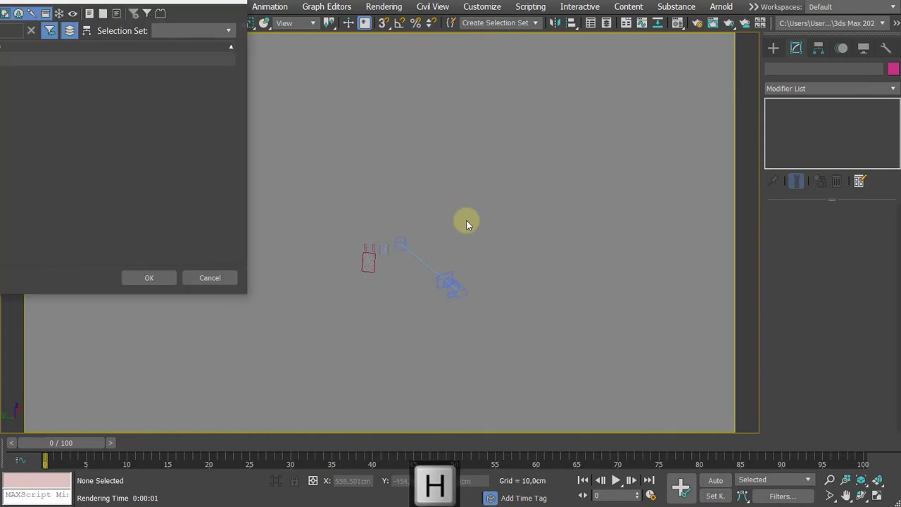
{"action": "left_click_drag", "start_coordinate": [361, 145], "coordinate": [226, 73]}
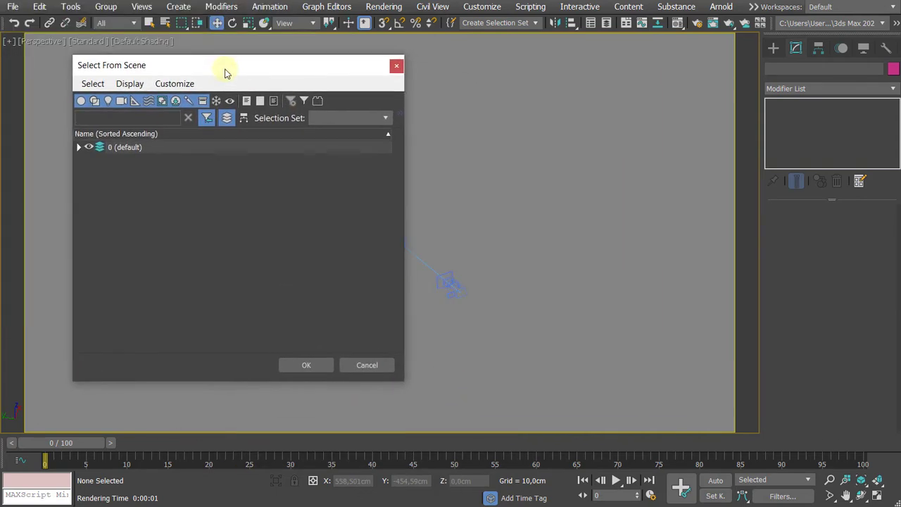
{"action": "left_click", "coordinate": [78, 147]}
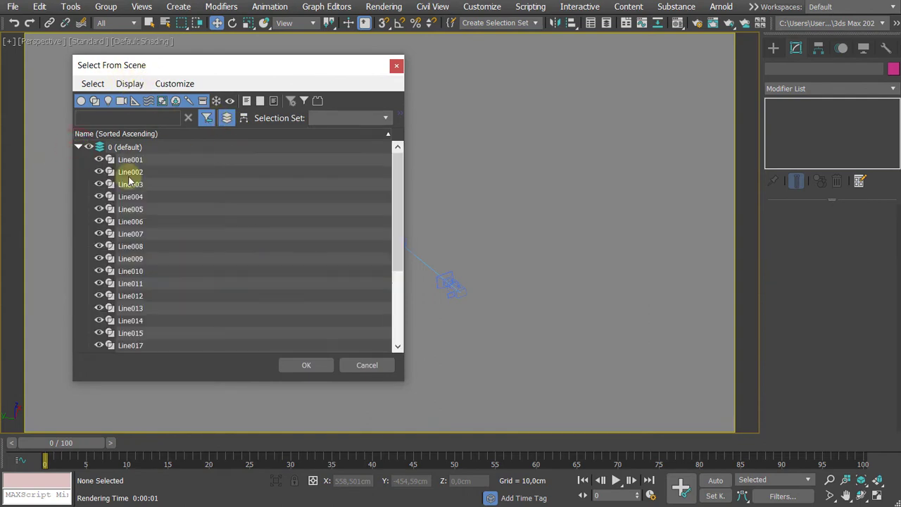
{"action": "scroll", "coordinate": [169, 202], "scroll_direction": "down", "scroll_amount": 3}
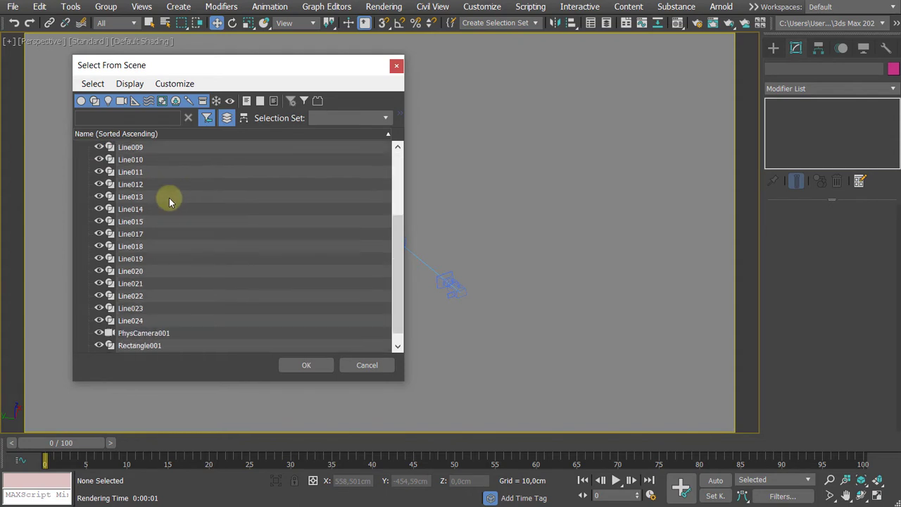
{"action": "scroll", "coordinate": [171, 198], "scroll_direction": "up", "scroll_amount": 3}
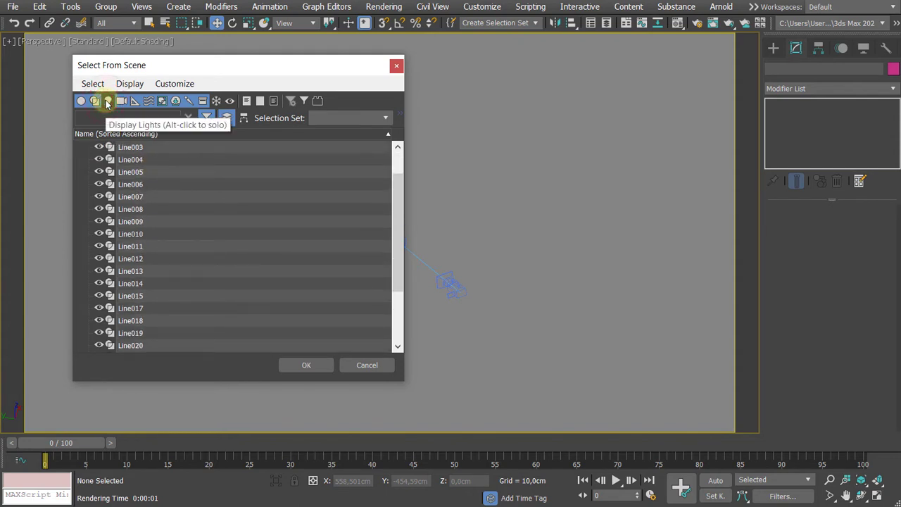
{"action": "left_click", "coordinate": [275, 102]}
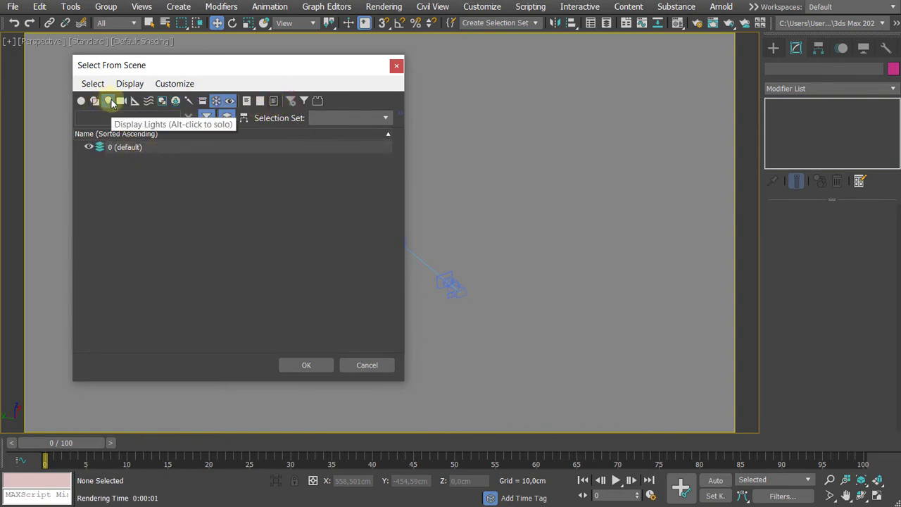
{"action": "left_click", "coordinate": [109, 101]}
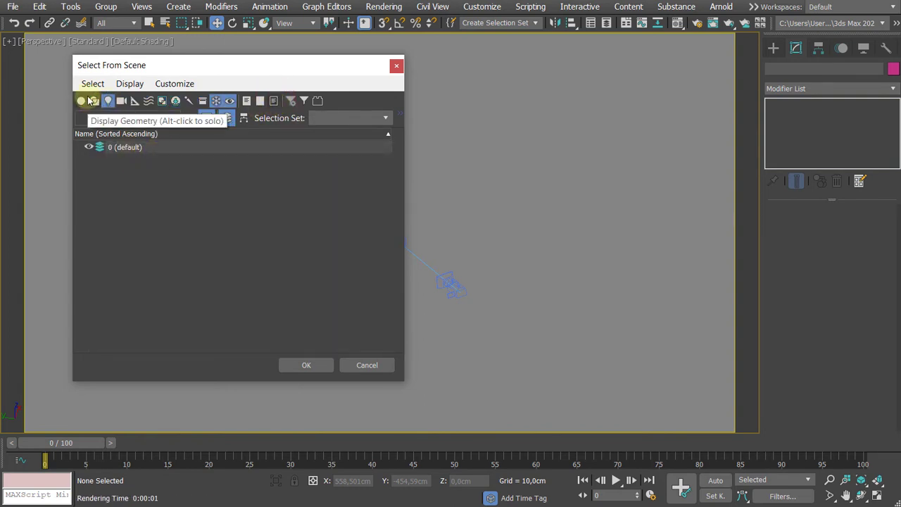
{"action": "left_click", "coordinate": [362, 364]}
Step: Show the scene geometry again and frame the playground and swing
{"action": "key", "text": "shift+g"}
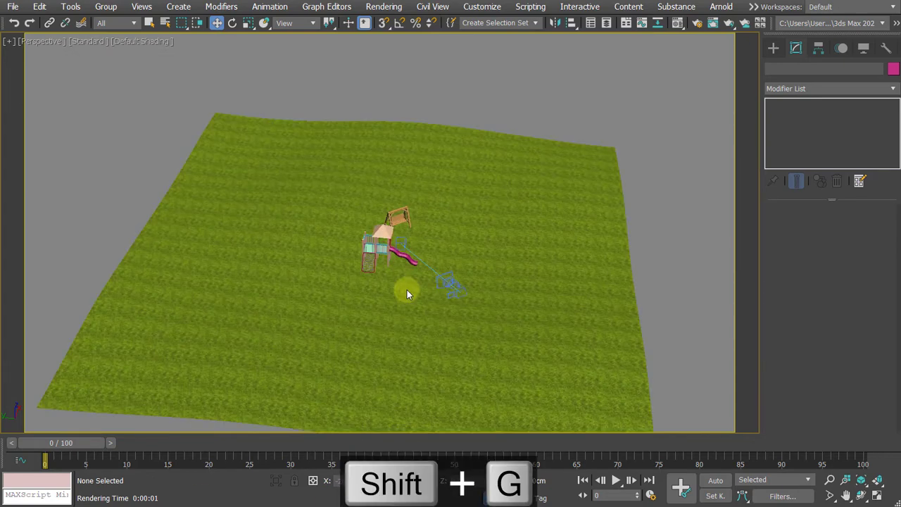
{"action": "scroll", "coordinate": [407, 273], "scroll_direction": "up", "scroll_amount": 5}
{"action": "scroll", "coordinate": [374, 275], "scroll_direction": "up", "scroll_amount": 4}
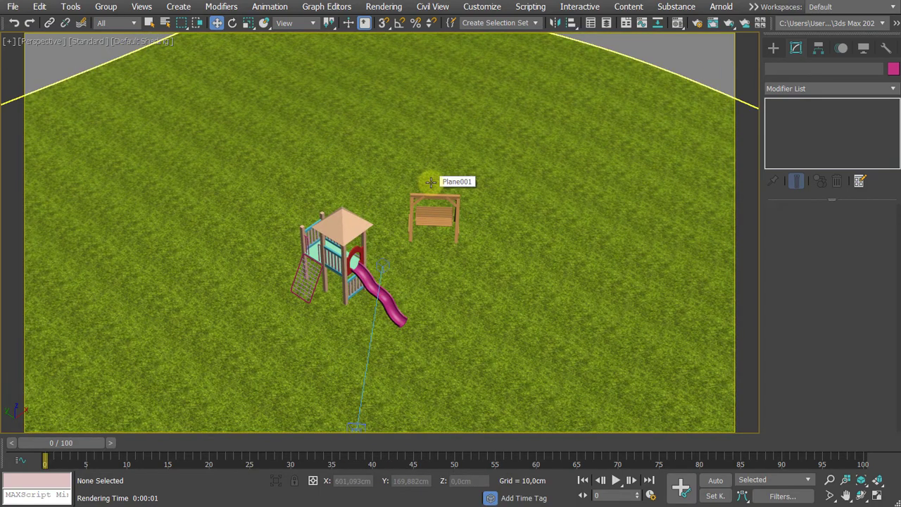
Step: Open the Environment and Effects settings and review the last render in the Rendered Frame Window
{"action": "key", "text": "8"}
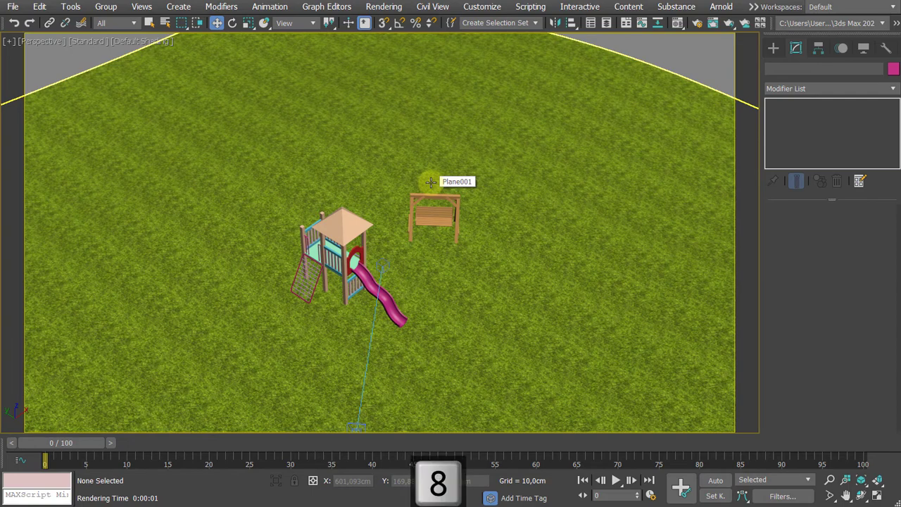
{"action": "left_click_drag", "start_coordinate": [115, 60], "coordinate": [233, 82]}
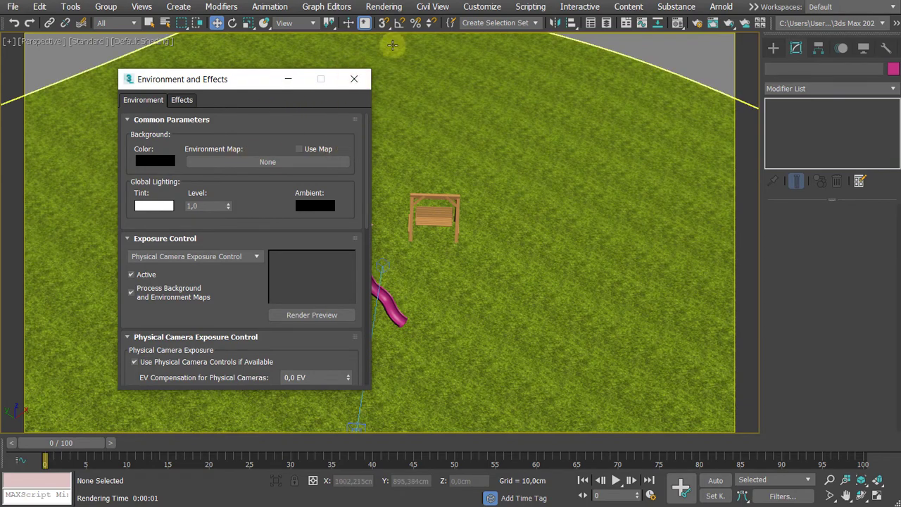
{"action": "left_click", "coordinate": [382, 8]}
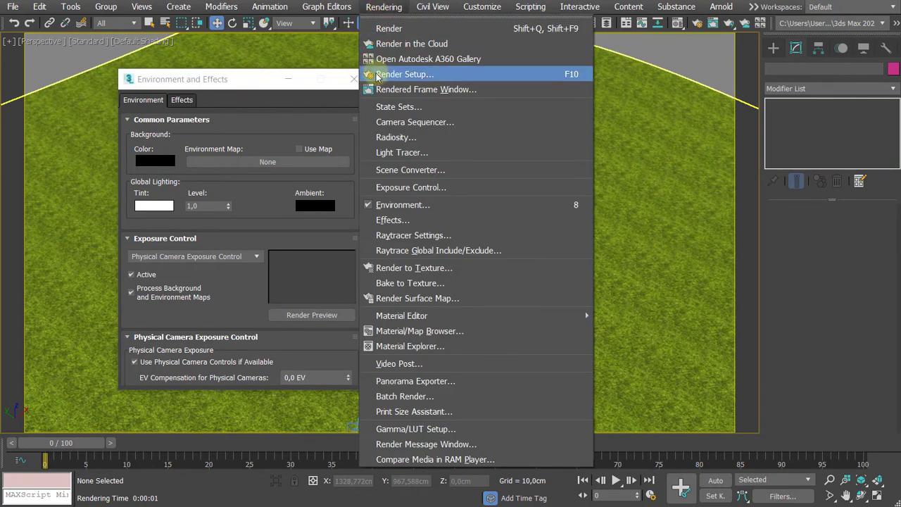
{"action": "left_click", "coordinate": [386, 90]}
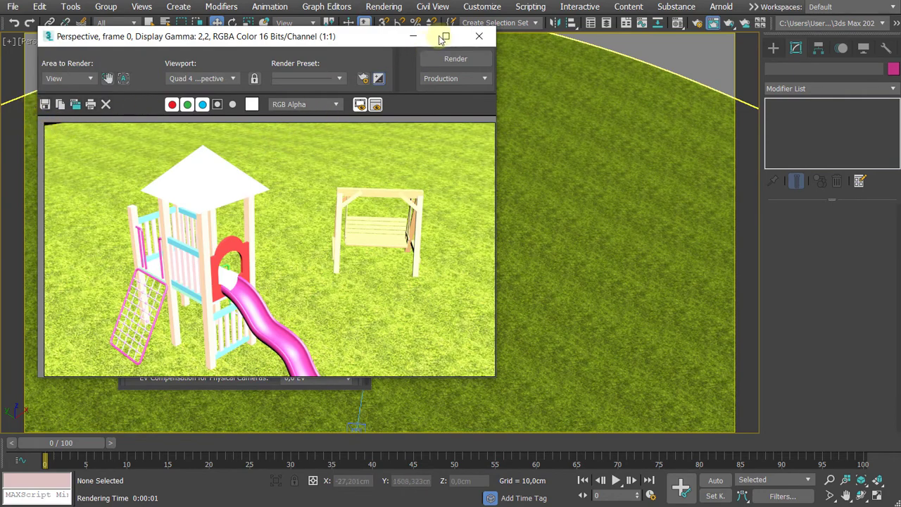
{"action": "left_click", "coordinate": [479, 36]}
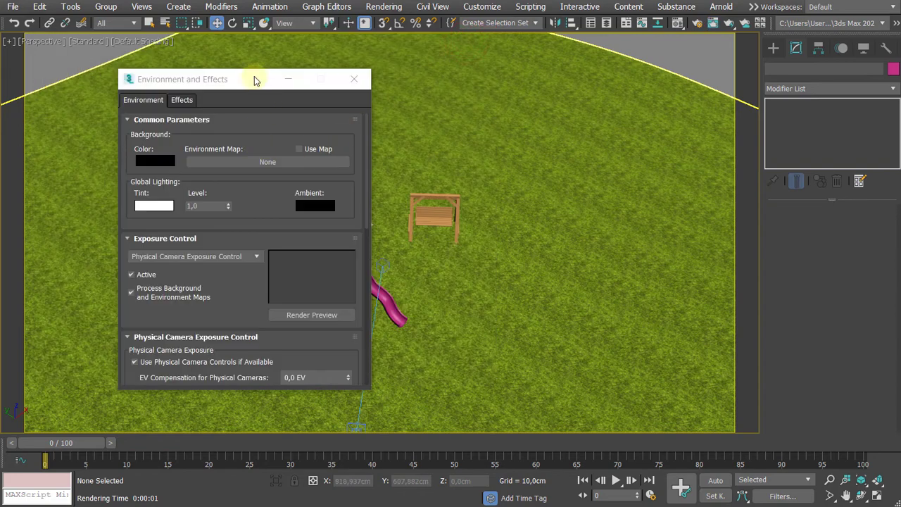
Step: Set the environment's exposure control to <no exposure control>
{"action": "left_click_drag", "start_coordinate": [255, 79], "coordinate": [242, 31]}
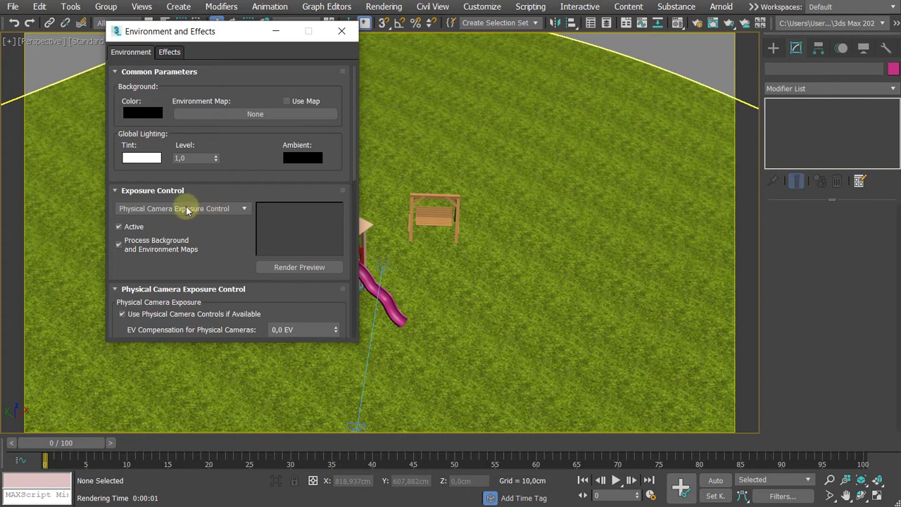
{"action": "left_click", "coordinate": [230, 209]}
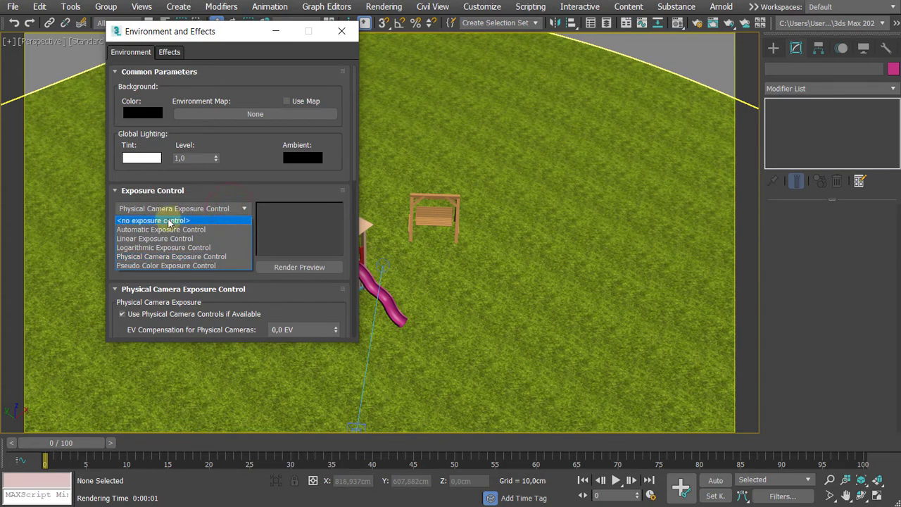
{"action": "left_click", "coordinate": [168, 219]}
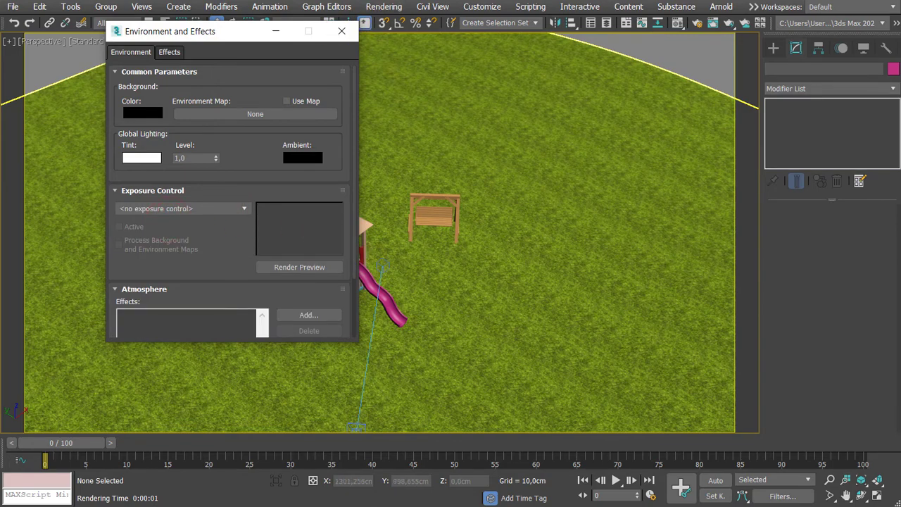
Step: Render the Perspective view with the Scanline Renderer without exposure control, and close the rendered image
{"action": "left_click", "coordinate": [399, 1]}
{"action": "key", "text": "F10"}
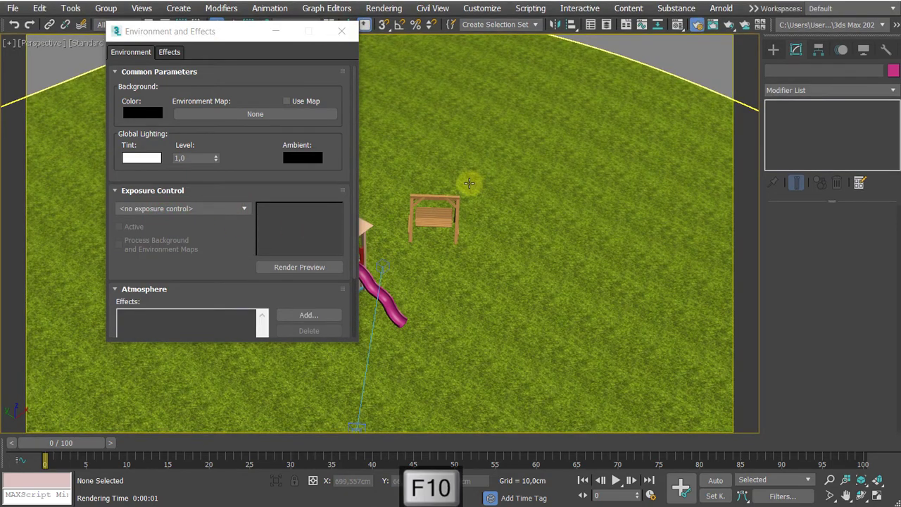
{"action": "left_click", "coordinate": [469, 183]}
{"action": "left_click", "coordinate": [303, 94]}
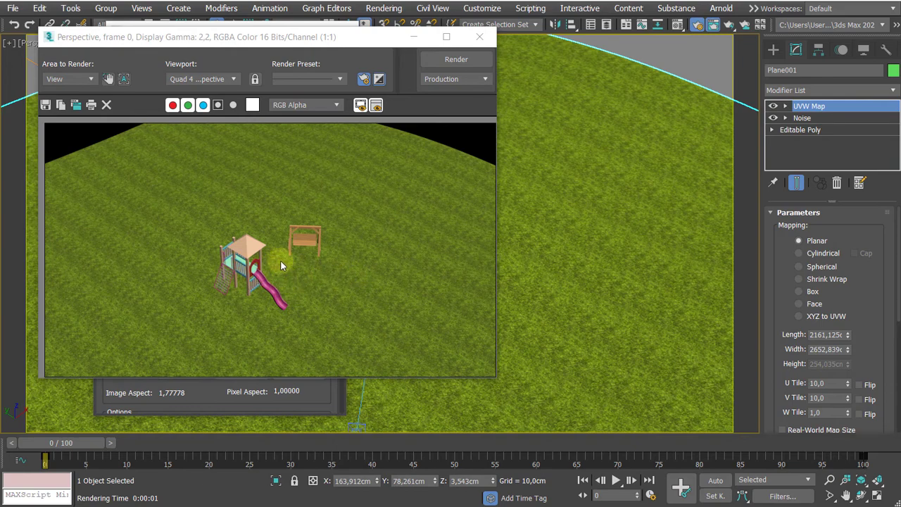
{"action": "left_click_drag", "start_coordinate": [277, 37], "coordinate": [400, 44]}
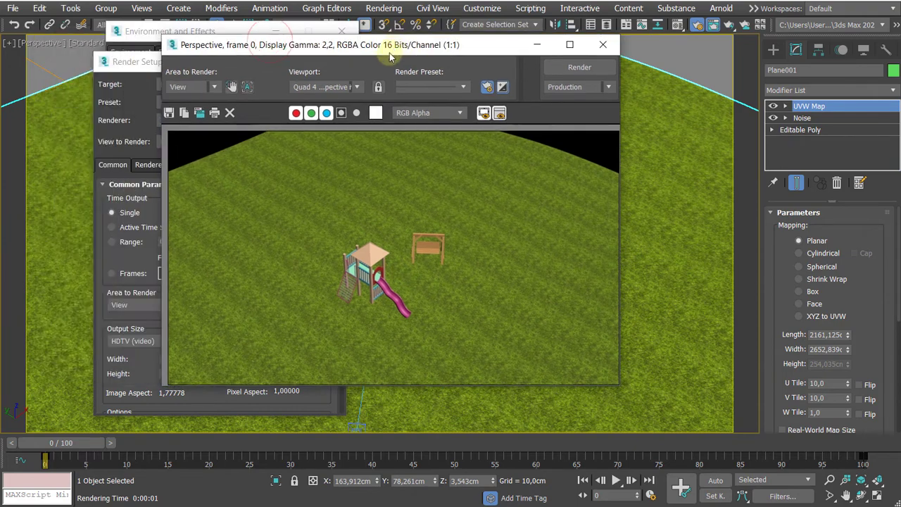
{"action": "left_click", "coordinate": [603, 45]}
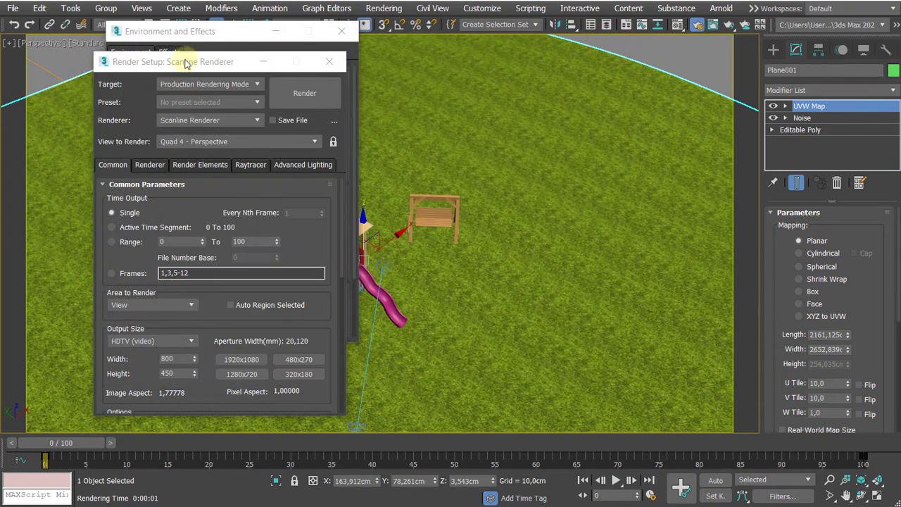
Step: Change the production renderer from Scanline to ART Renderer in the render settings
{"action": "left_click_drag", "start_coordinate": [188, 61], "coordinate": [151, 67]}
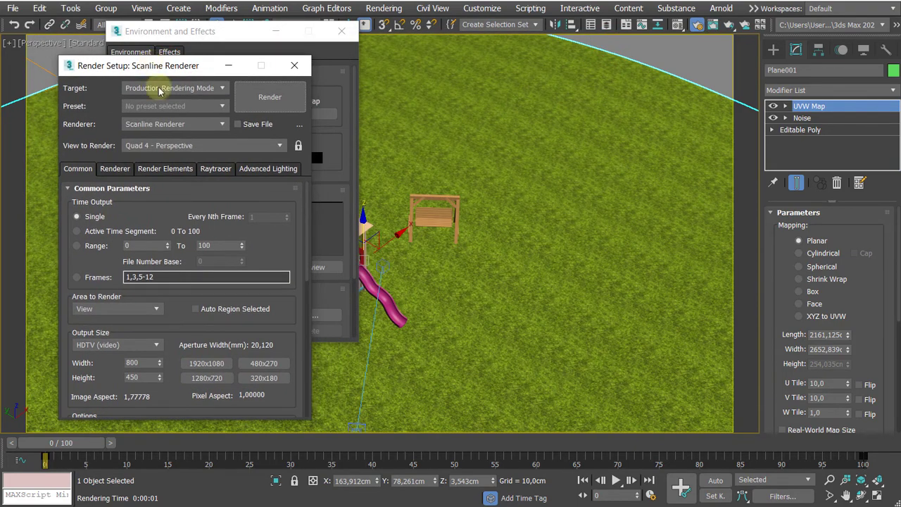
{"action": "left_click", "coordinate": [192, 125]}
{"action": "left_click", "coordinate": [148, 151]}
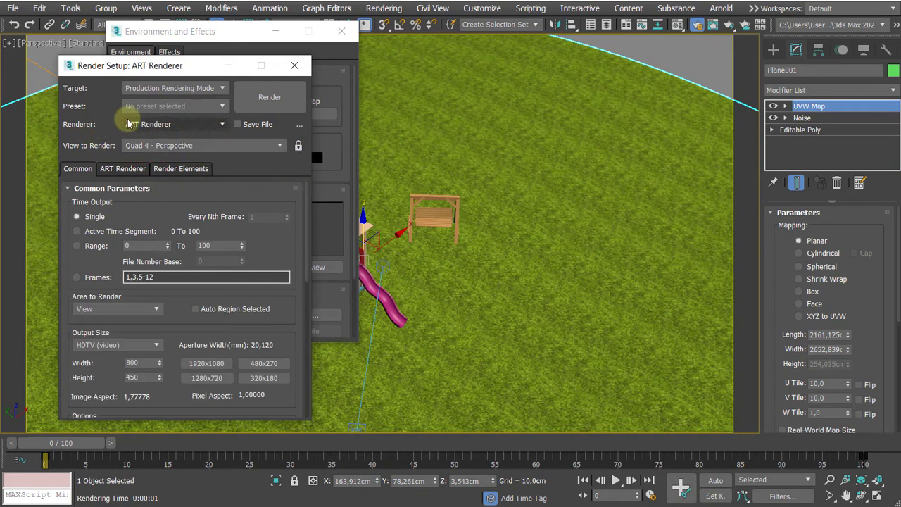
Step: Set the environment's exposure control to Physical Camera Exposure Control, and close the environment and render setup windows
{"action": "left_click_drag", "start_coordinate": [173, 67], "coordinate": [159, 75]}
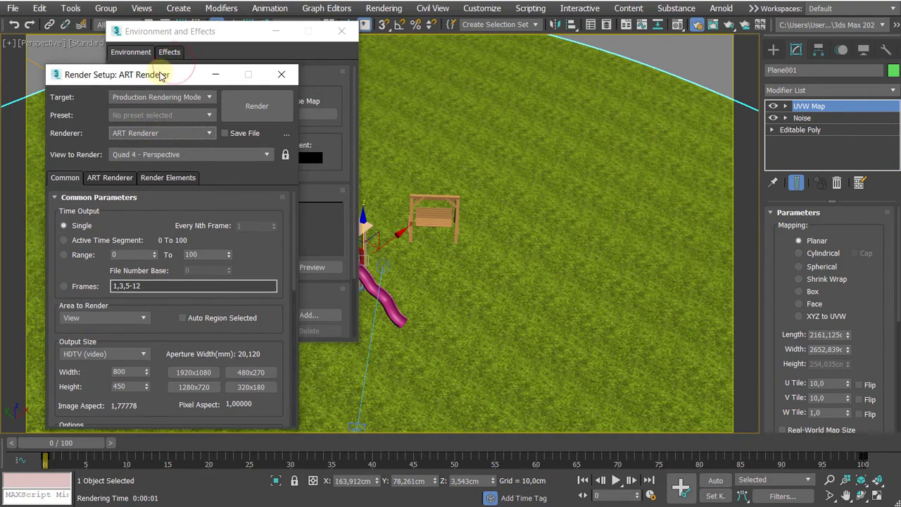
{"action": "left_click_drag", "start_coordinate": [185, 31], "coordinate": [223, 28]}
{"action": "left_click", "coordinate": [221, 205]}
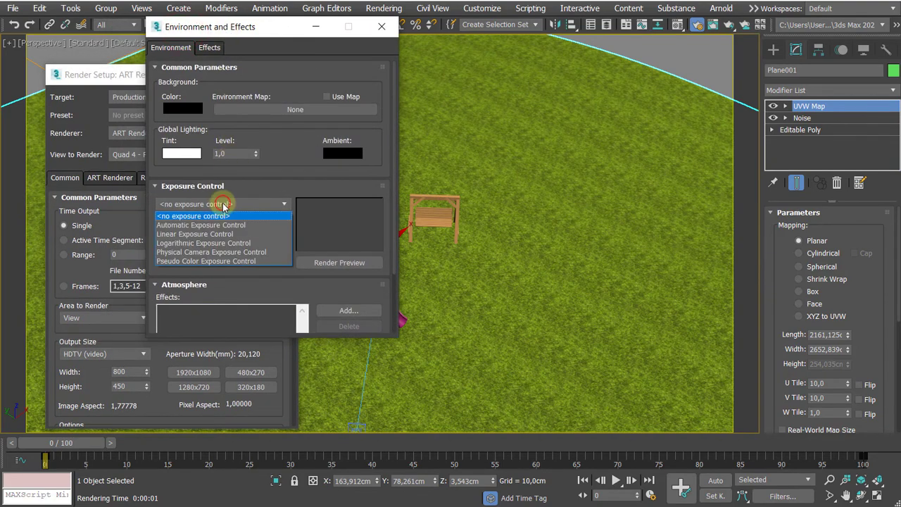
{"action": "left_click", "coordinate": [203, 253]}
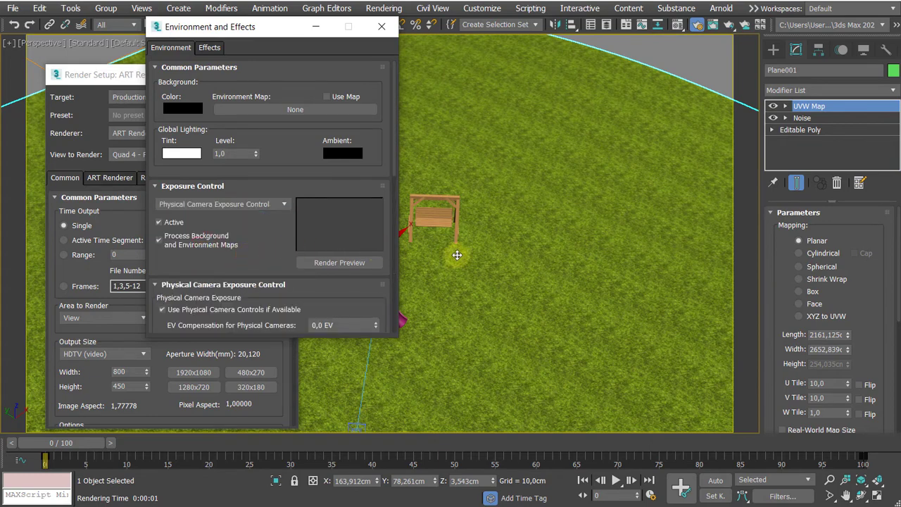
{"action": "scroll", "coordinate": [456, 255], "scroll_direction": "down", "scroll_amount": 10}
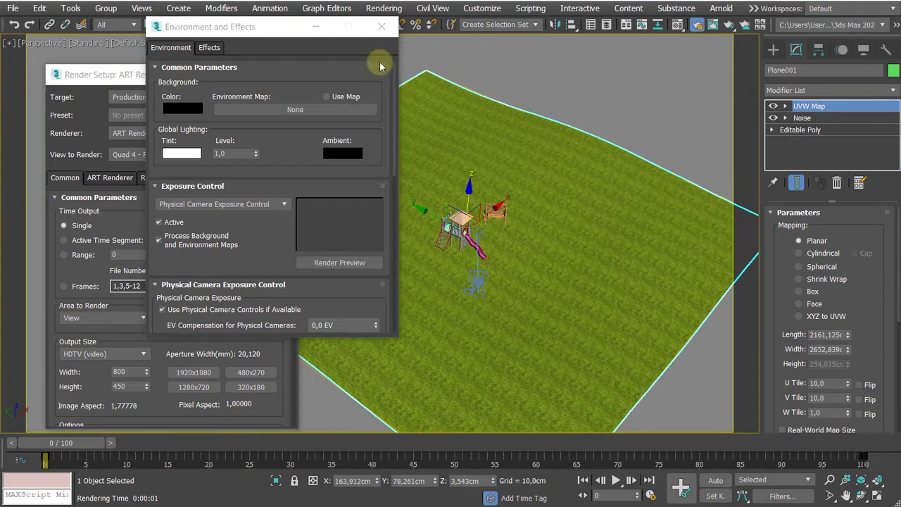
{"action": "left_click", "coordinate": [381, 26]}
{"action": "left_click", "coordinate": [281, 75]}
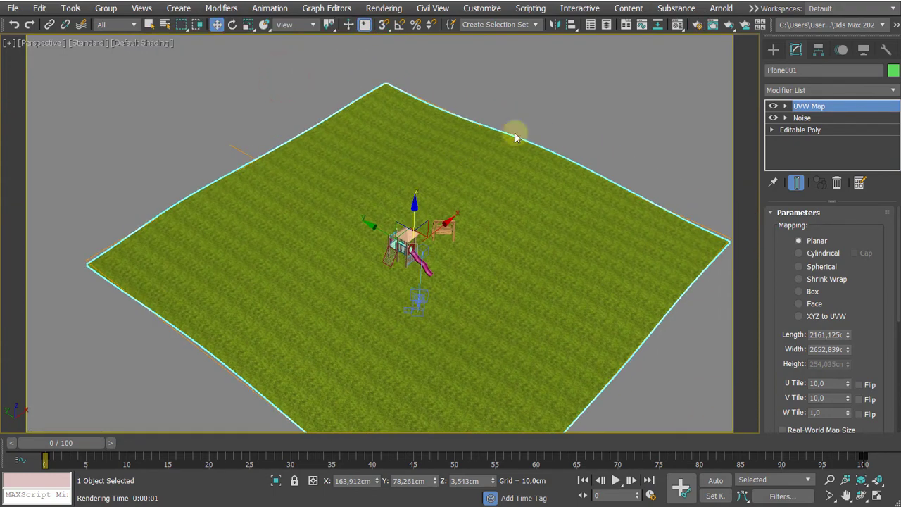
Step: Create a Sun Positioner at the playground with a compass radius of about 171 cm, north offset -170° and sun distance about 1197 cm
{"action": "left_click", "coordinate": [774, 50]}
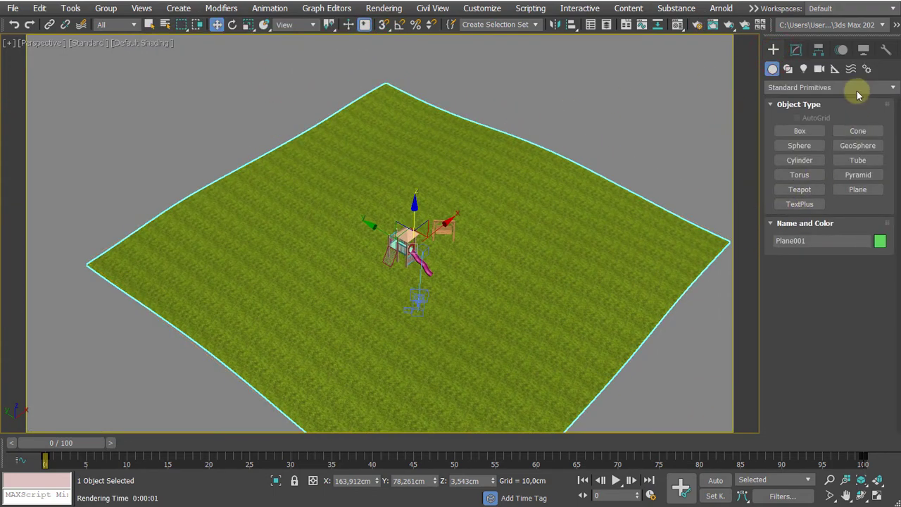
{"action": "left_click", "coordinate": [804, 68]}
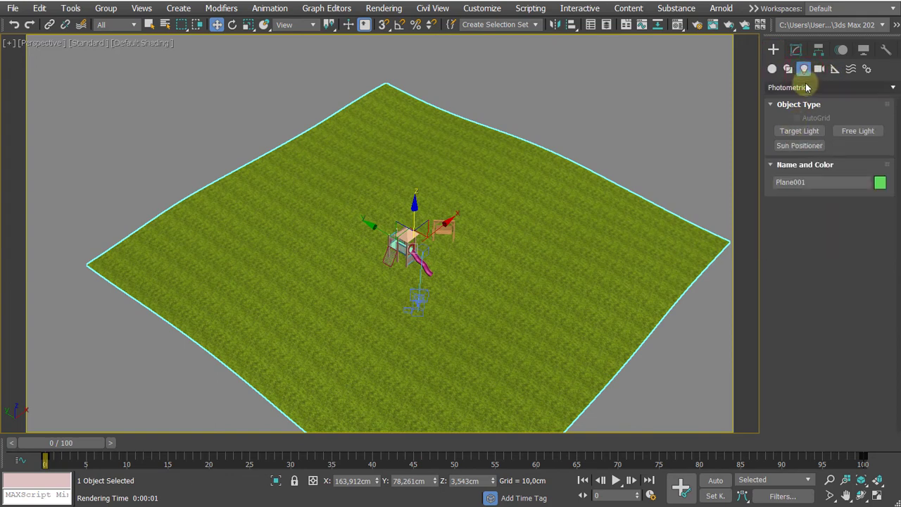
{"action": "left_click", "coordinate": [799, 145]}
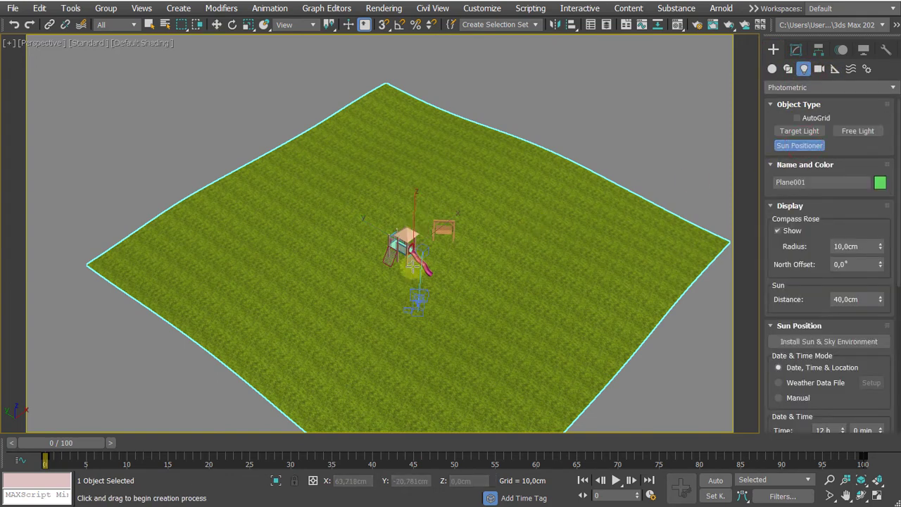
{"action": "mouse_move", "coordinate": [414, 268]}
{"action": "left_mouse_down"}
{"action": "mouse_move", "coordinate": [423, 301]}
{"action": "mouse_move", "coordinate": [409, 284]}
{"action": "left_mouse_up"}
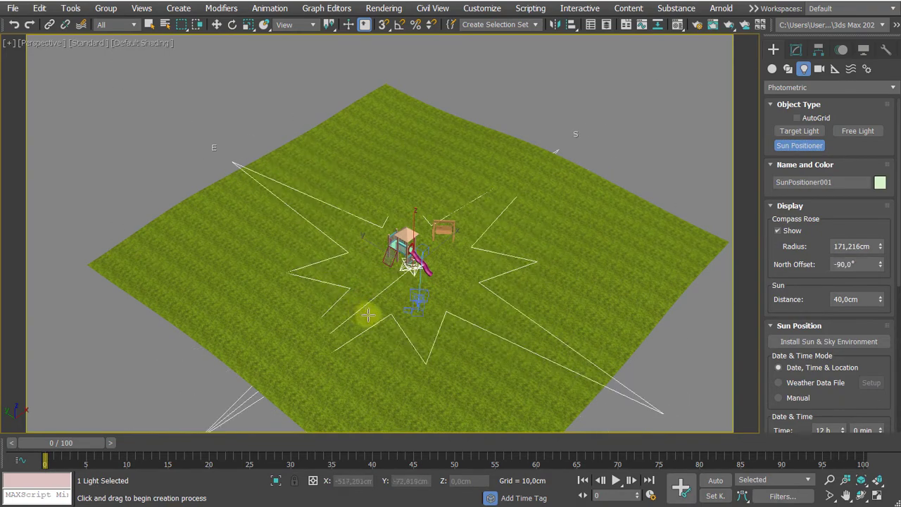
{"action": "left_click", "coordinate": [504, 343]}
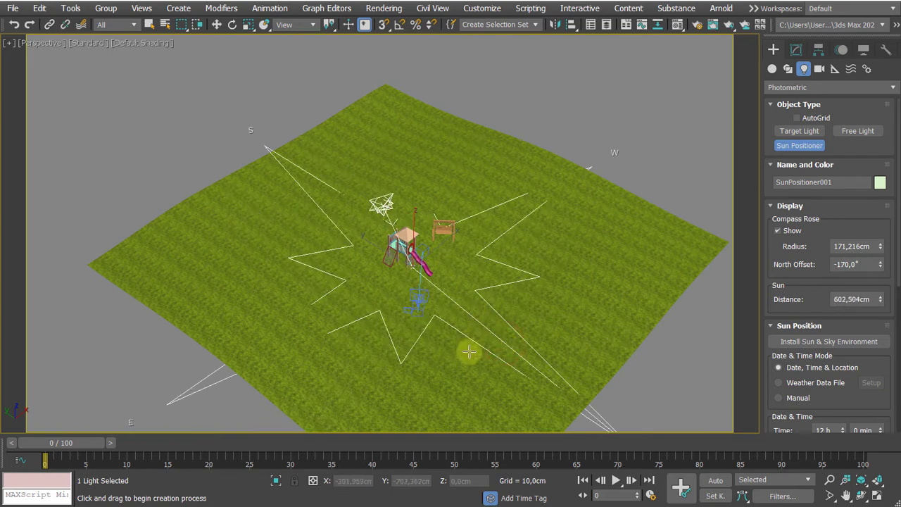
{"action": "left_click", "coordinate": [521, 409]}
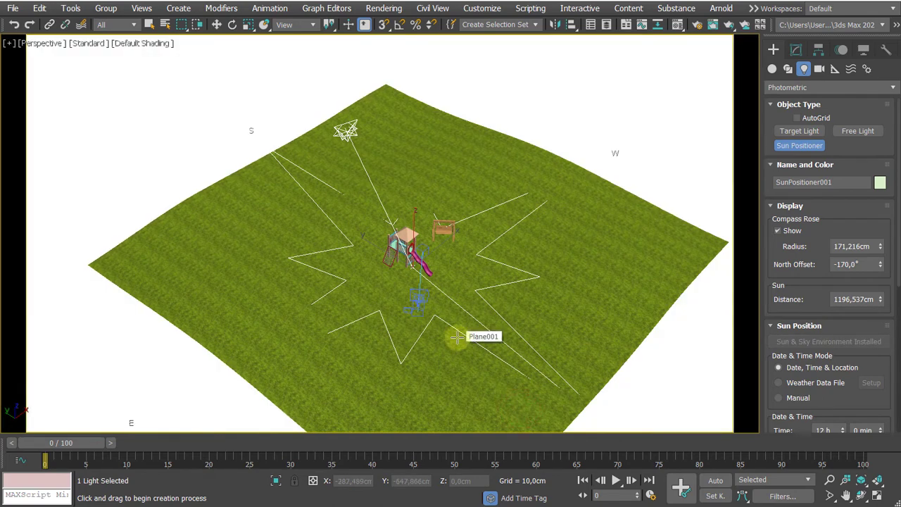
{"action": "right_click", "coordinate": [496, 300]}
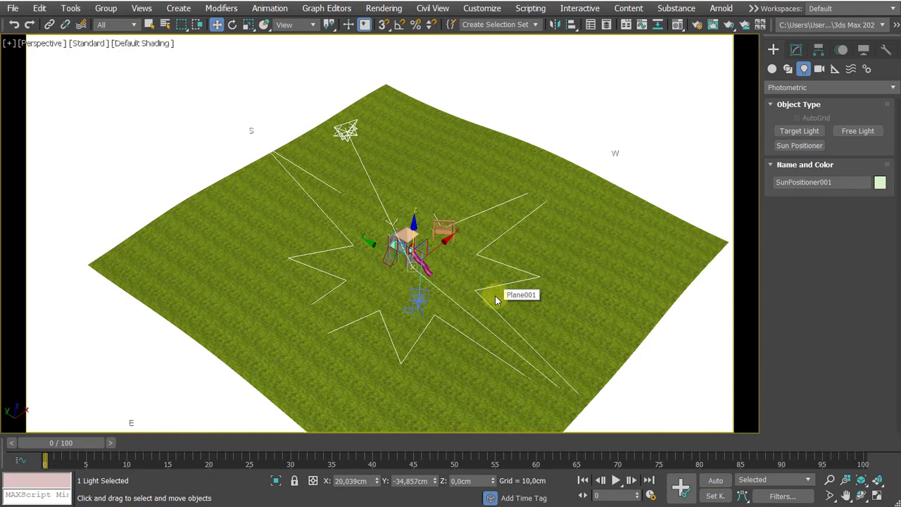
Step: Switch the viewport to the PhysCamera001 view and dolly the camera back slightly to frame the whole tower and swing
{"action": "key", "text": "c"}
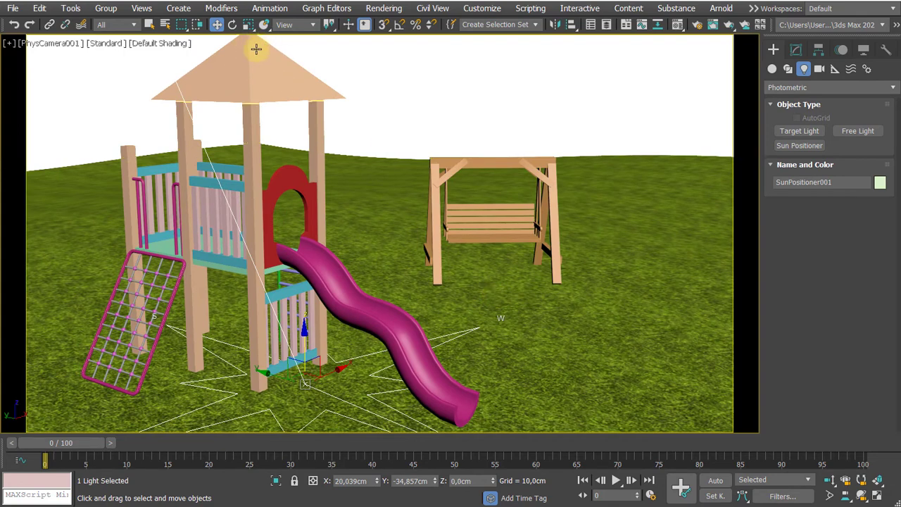
{"action": "left_click", "coordinate": [829, 481]}
{"action": "left_click_drag", "start_coordinate": [474, 255], "coordinate": [473, 258]}
{"action": "right_click", "coordinate": [488, 83]}
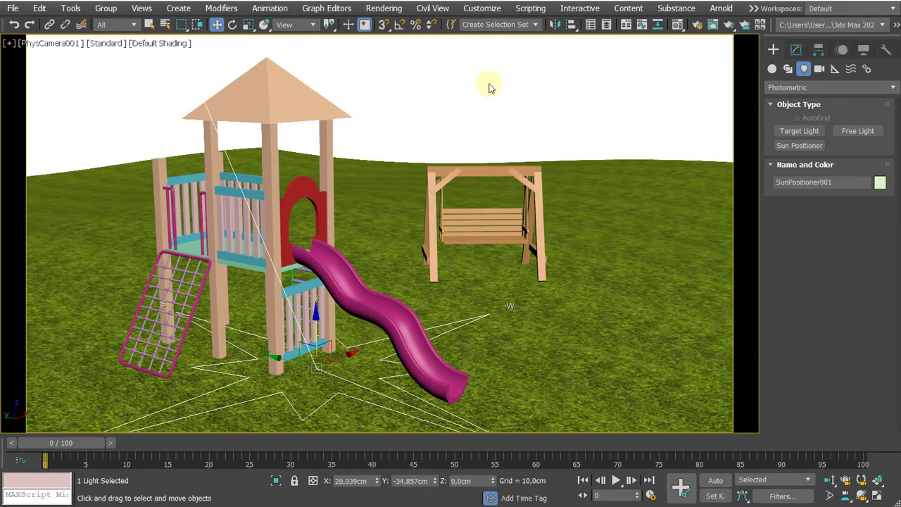
Step: Open the Environment and Effects settings and inspect where the Physical Sun & Sky Environment map is found in the map browser
{"action": "key", "text": "8"}
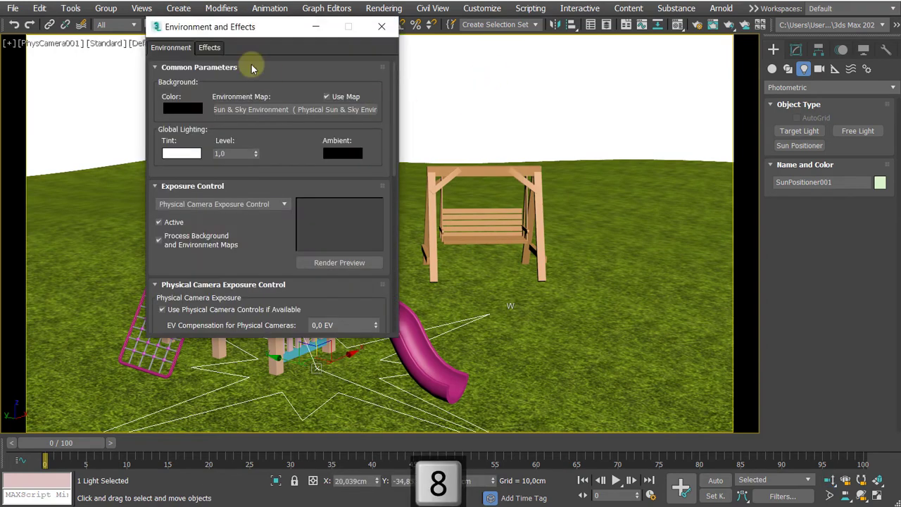
{"action": "left_click_drag", "start_coordinate": [282, 29], "coordinate": [202, 75]}
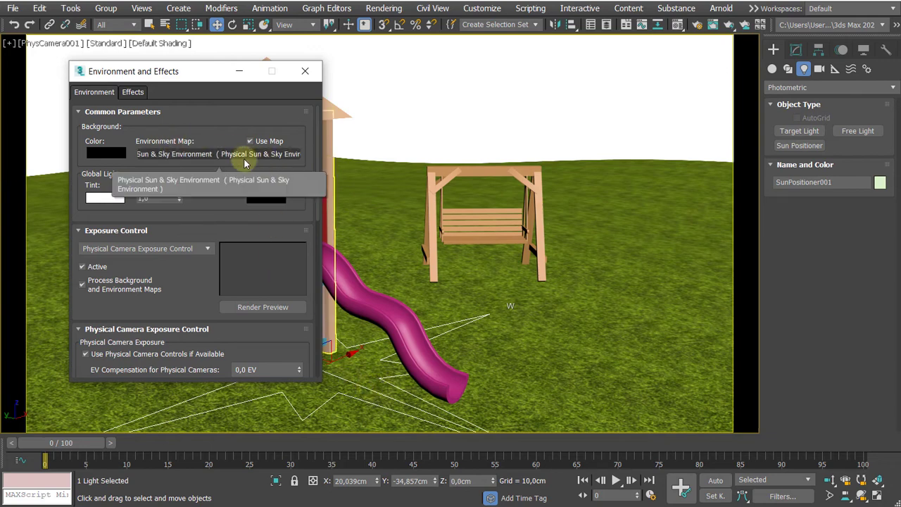
{"action": "left_click_drag", "start_coordinate": [232, 160], "coordinate": [236, 171]}
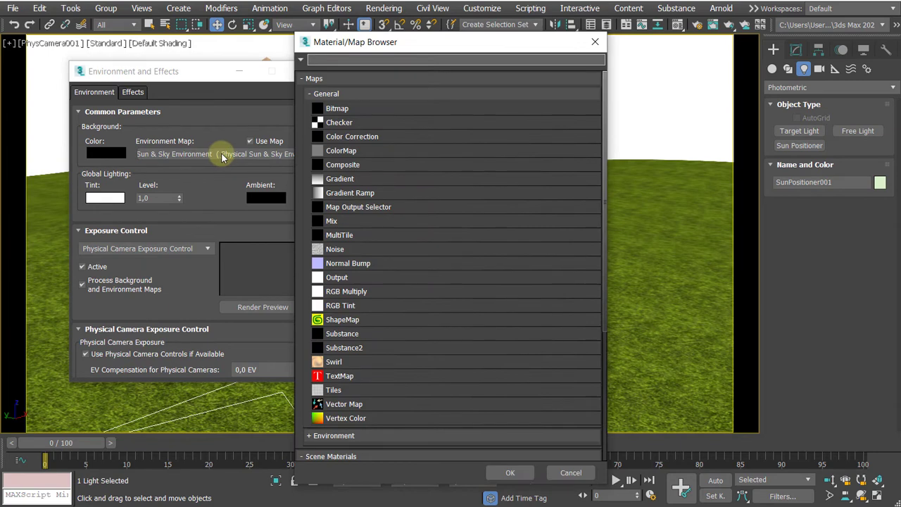
{"action": "left_click", "coordinate": [322, 93]}
{"action": "left_click", "coordinate": [319, 114]}
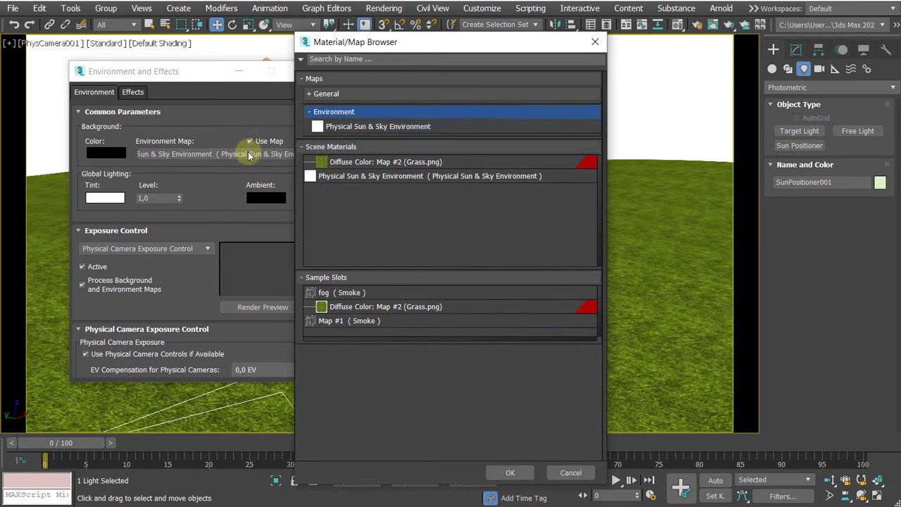
{"action": "left_click", "coordinate": [510, 472]}
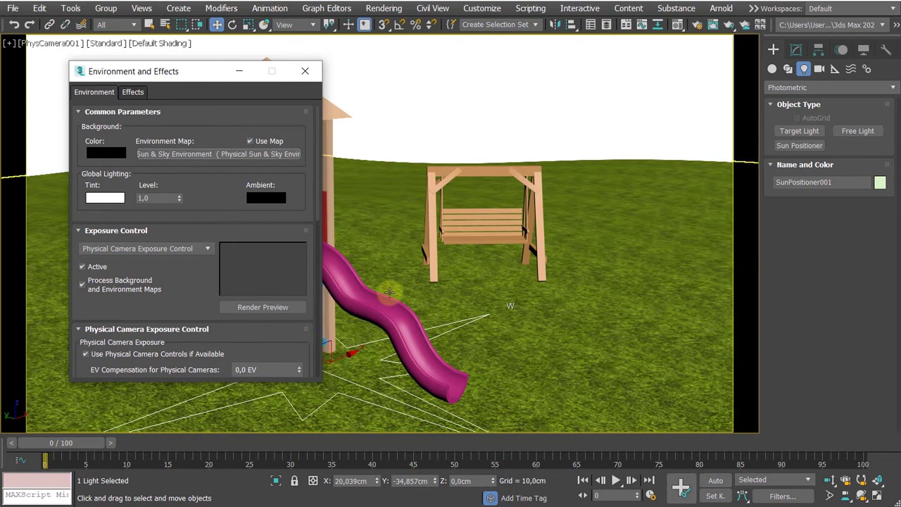
Step: Render the exposure preview and set the EV compensation for physical cameras to -7,8 EV
{"action": "left_click", "coordinate": [259, 308]}
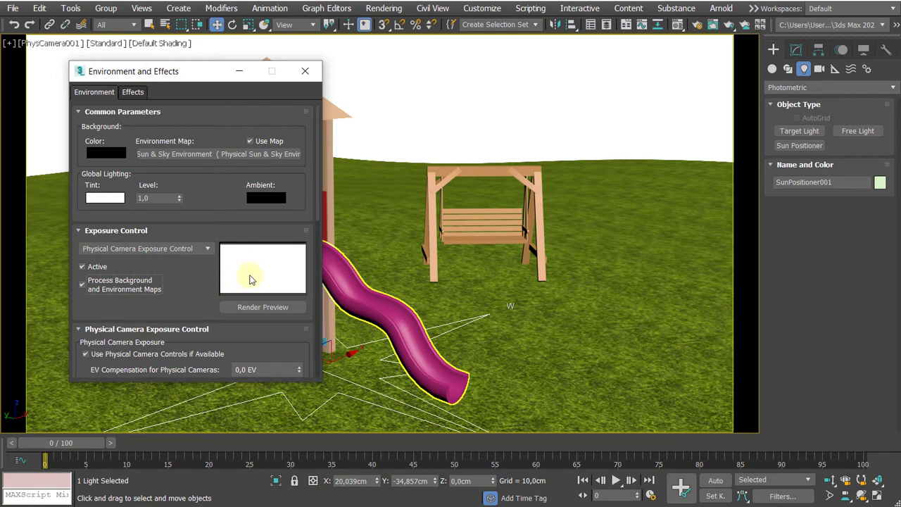
{"action": "left_click", "coordinate": [452, 218]}
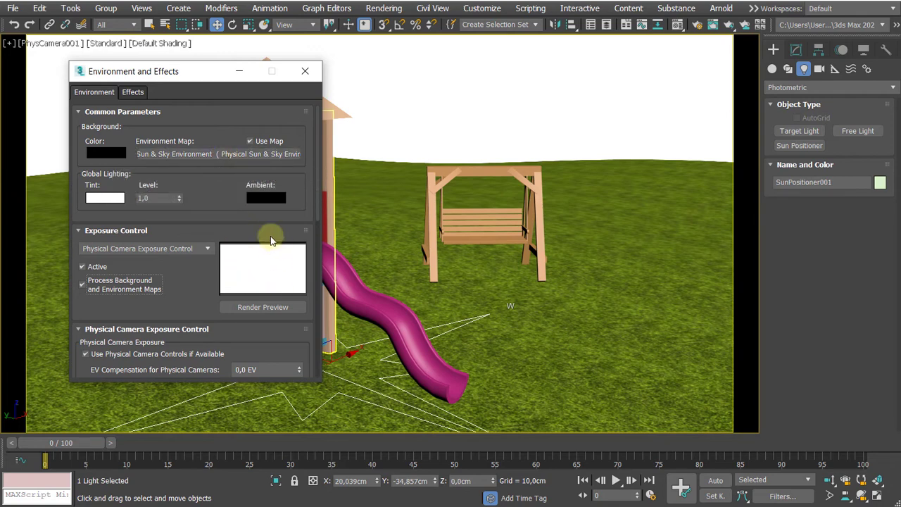
{"action": "left_click_drag", "start_coordinate": [273, 223], "coordinate": [275, 160]}
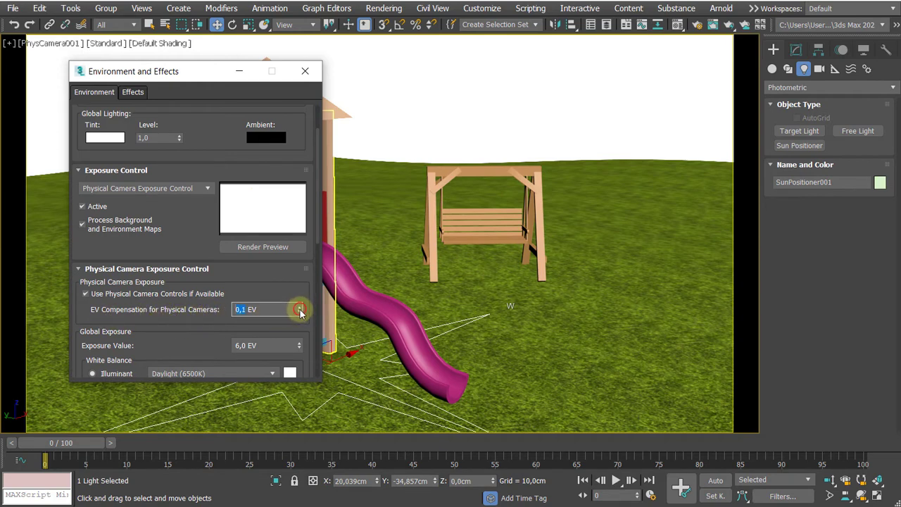
{"action": "left_click_drag", "start_coordinate": [300, 311], "coordinate": [293, 378]}
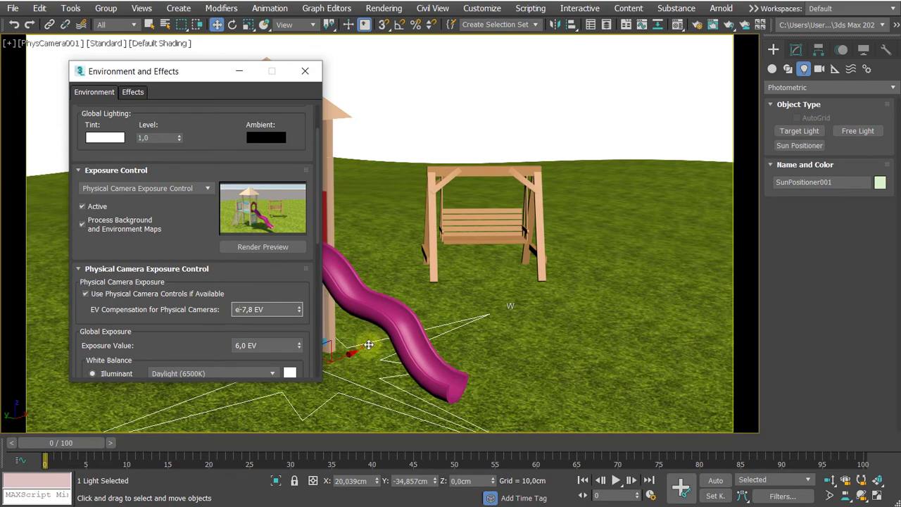
Step: Rotate the Sun Positioner by about -230° around its vertical axis and re-render the exposure preview
{"action": "left_click", "coordinate": [431, 114]}
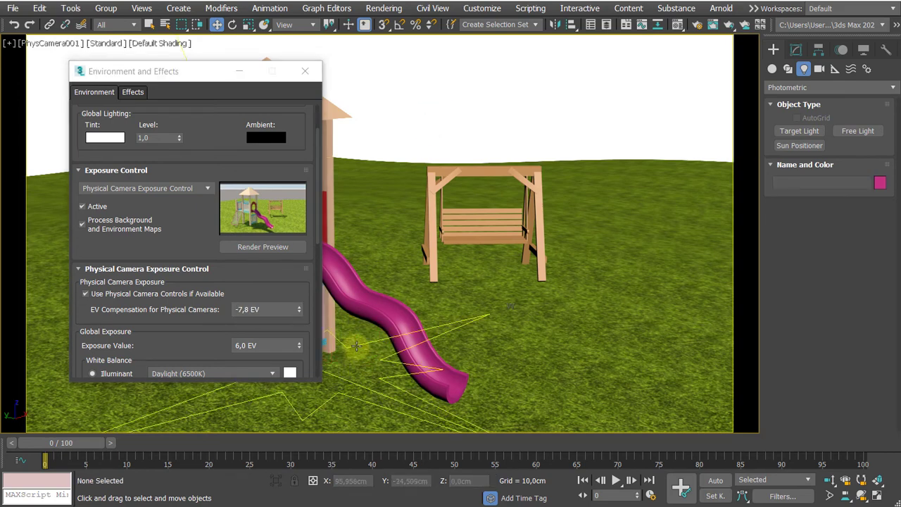
{"action": "left_click", "coordinate": [357, 347]}
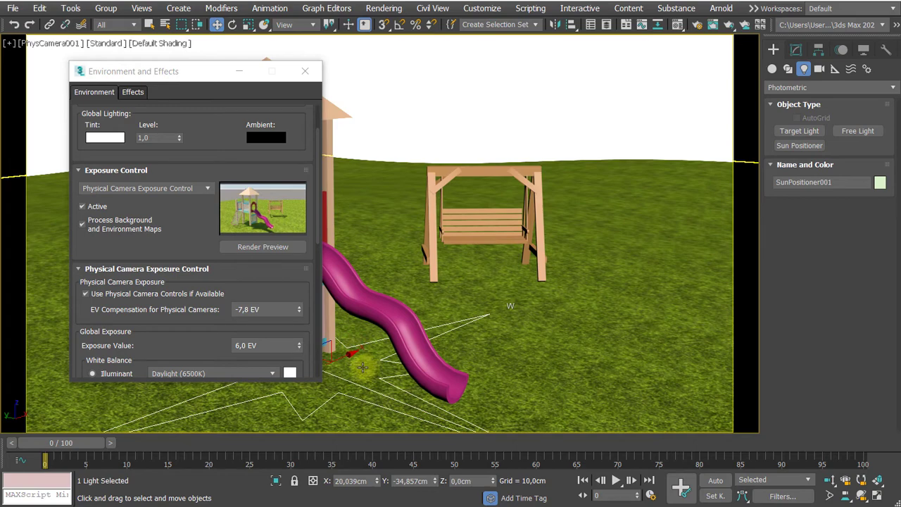
{"action": "key", "text": "e"}
{"action": "left_click_drag", "start_coordinate": [319, 386], "coordinate": [61, 378]}
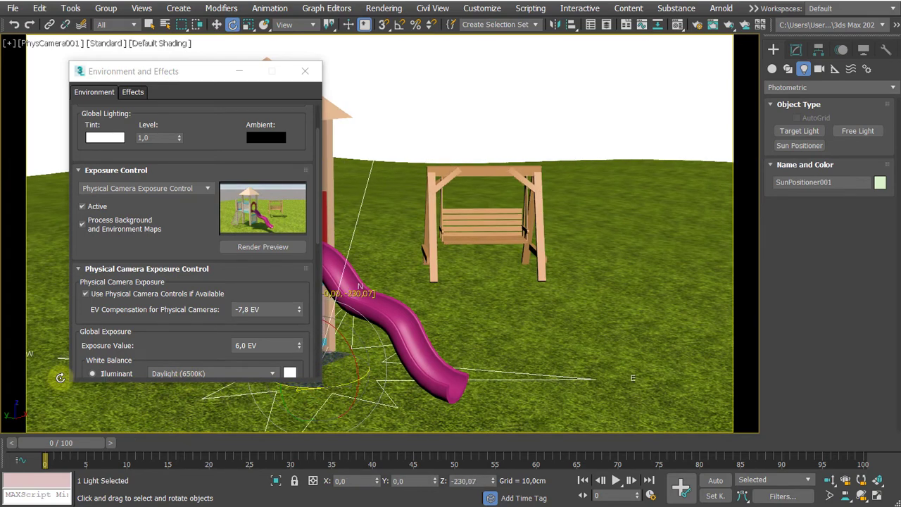
{"action": "left_click", "coordinate": [251, 247]}
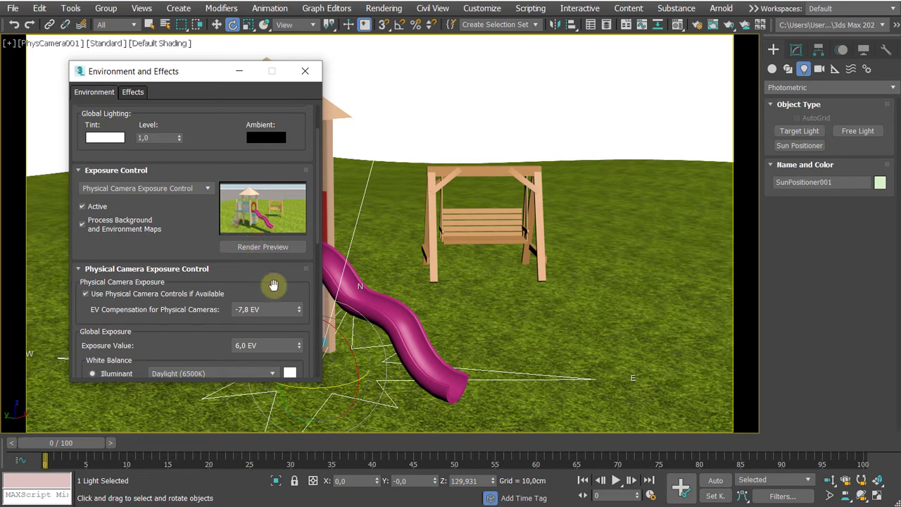
{"action": "left_click_drag", "start_coordinate": [217, 247], "coordinate": [191, 92]}
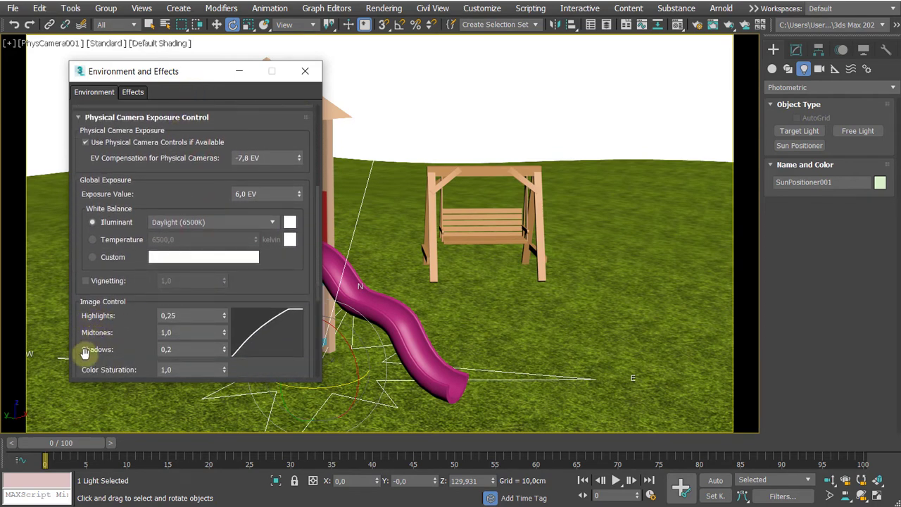
{"action": "left_click_drag", "start_coordinate": [167, 181], "coordinate": [176, 279]}
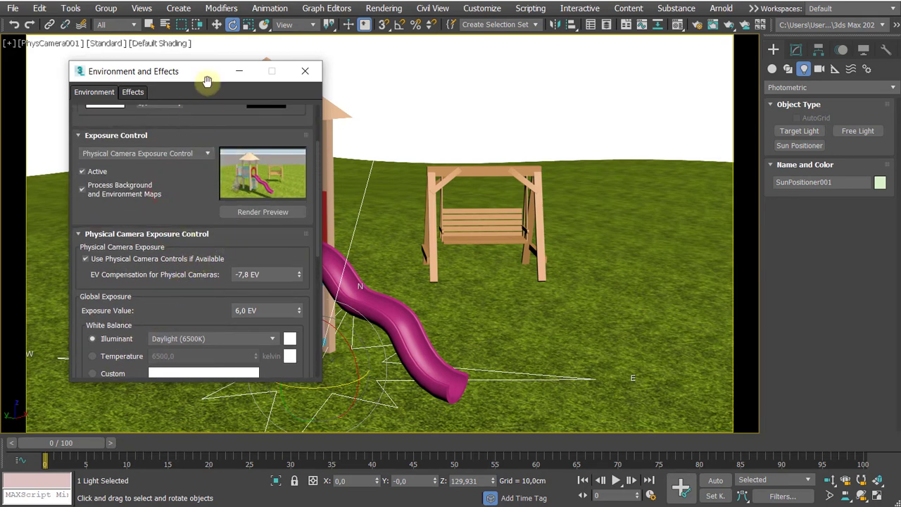
{"action": "left_click_drag", "start_coordinate": [208, 77], "coordinate": [178, 81]}
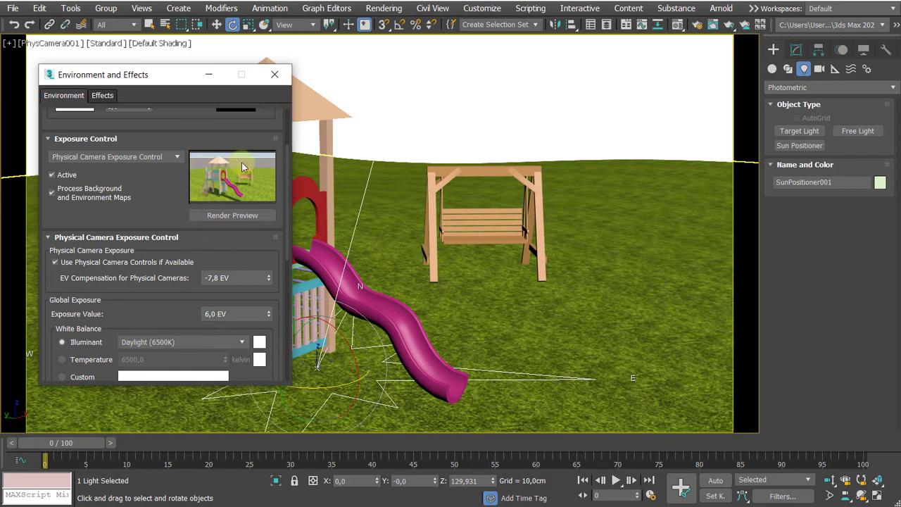
Step: Place the Physical Sun & Sky Environment map from the environment settings into the third Material Editor sample slot as an instance
{"action": "left_click", "coordinate": [461, 238]}
{"action": "key", "text": "m"}
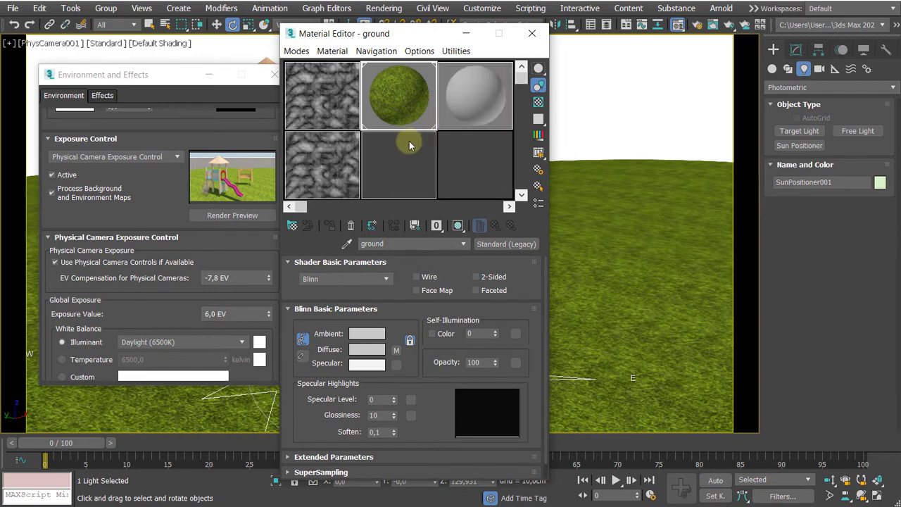
{"action": "left_click", "coordinate": [294, 53]}
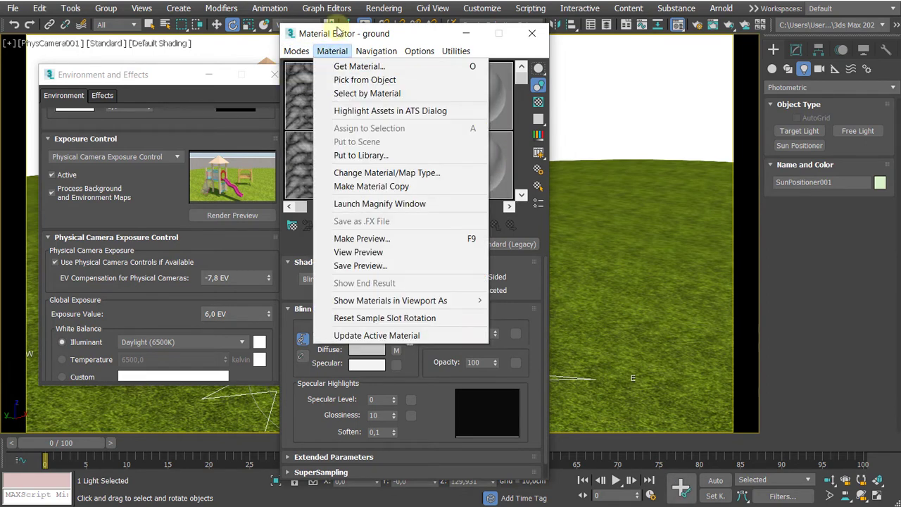
{"action": "left_click", "coordinate": [336, 27]}
{"action": "left_click", "coordinate": [482, 99]}
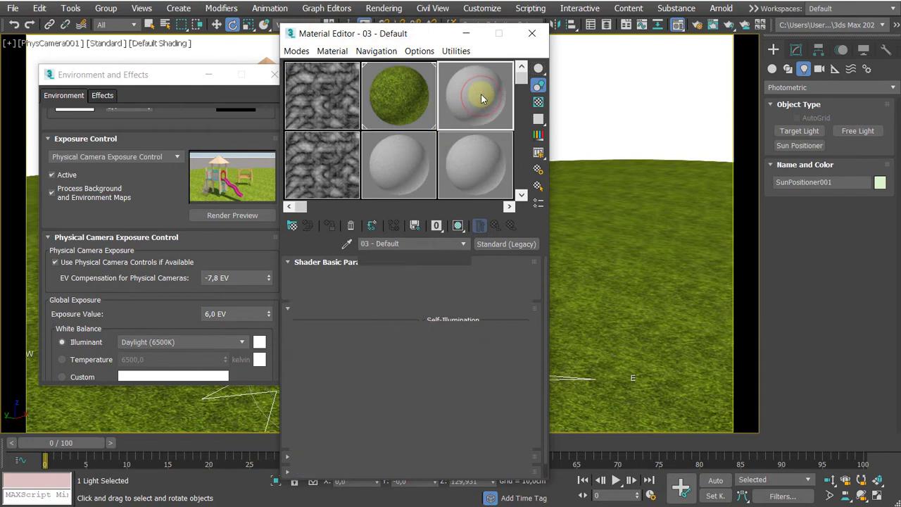
{"action": "left_click_drag", "start_coordinate": [169, 73], "coordinate": [153, 70]}
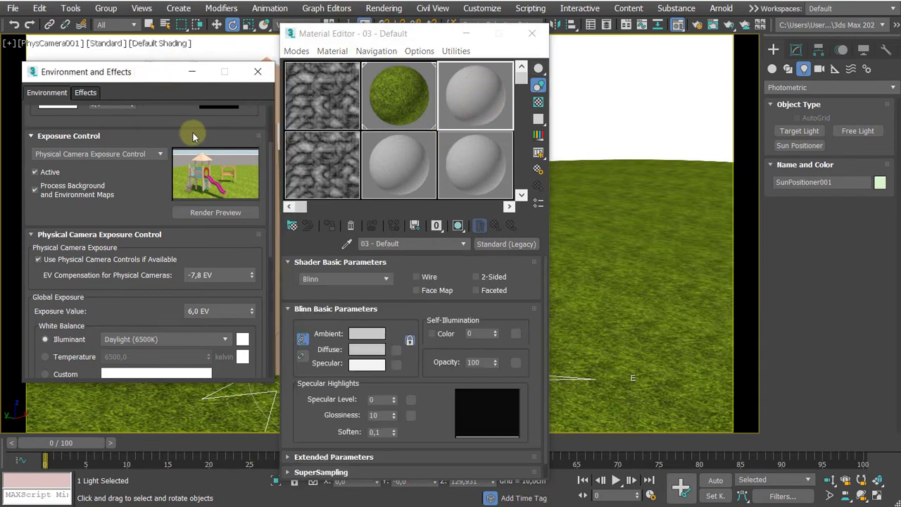
{"action": "left_click_drag", "start_coordinate": [193, 139], "coordinate": [174, 259]}
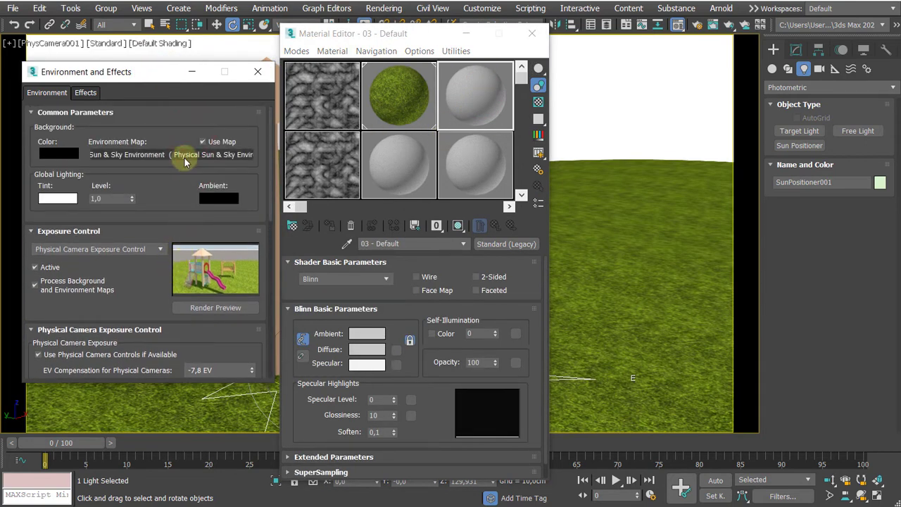
{"action": "left_click_drag", "start_coordinate": [181, 154], "coordinate": [466, 82]}
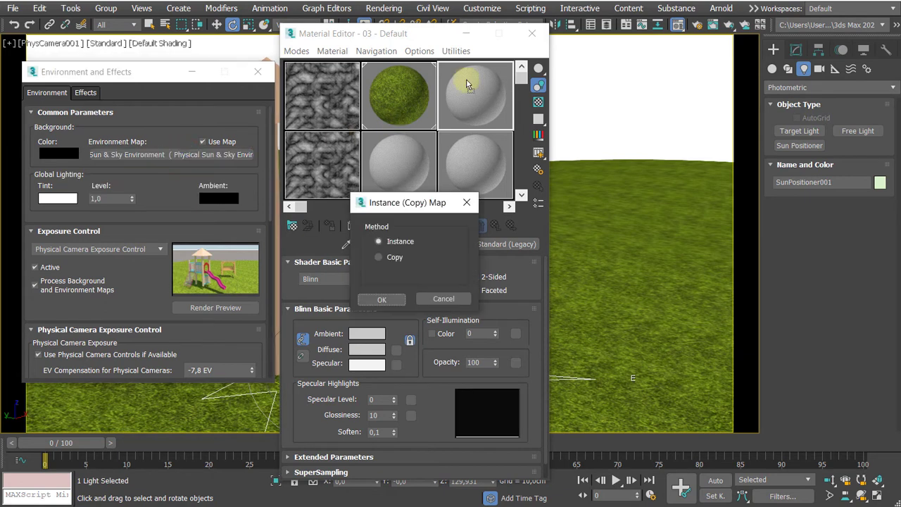
{"action": "left_click", "coordinate": [394, 241]}
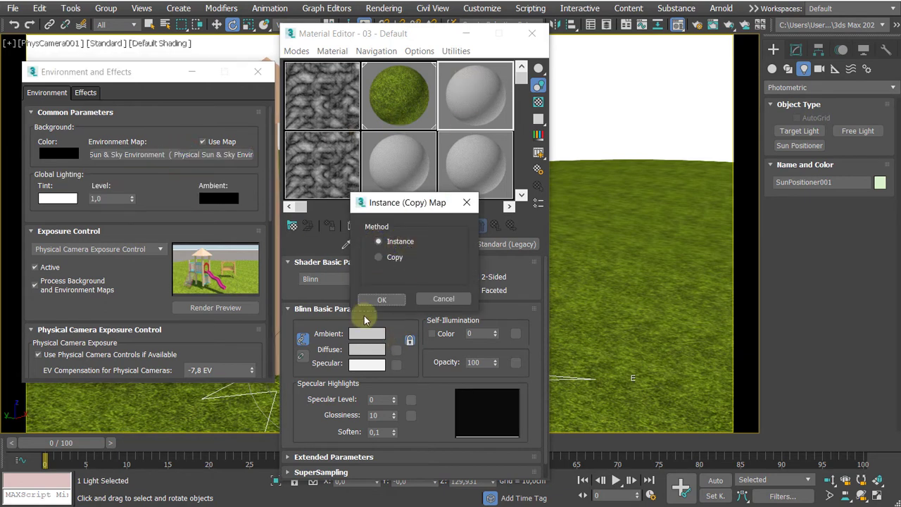
{"action": "left_click", "coordinate": [378, 301]}
Step: Set the Horizon Height of the Physical Sun & Sky Environment map to -7,0° and close the Material Editor
{"action": "left_click_drag", "start_coordinate": [469, 358], "coordinate": [480, 253]}
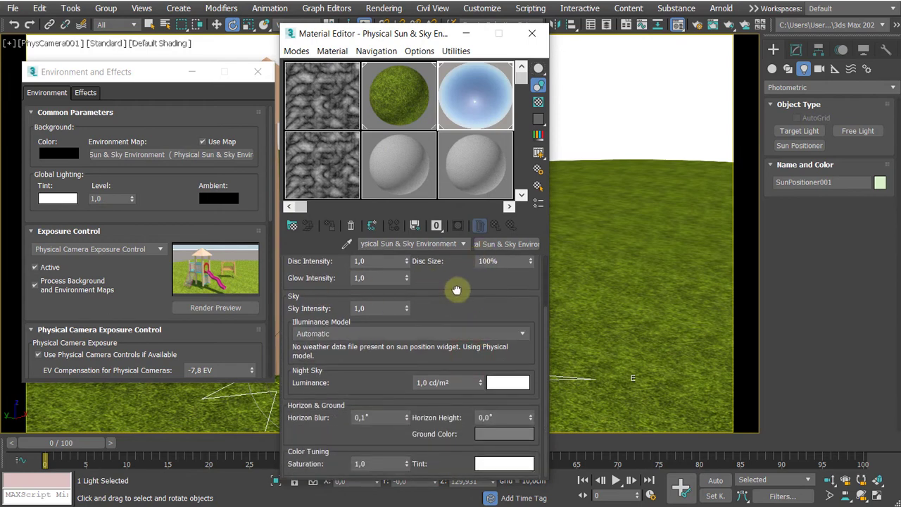
{"action": "left_click_drag", "start_coordinate": [458, 289], "coordinate": [471, 237]}
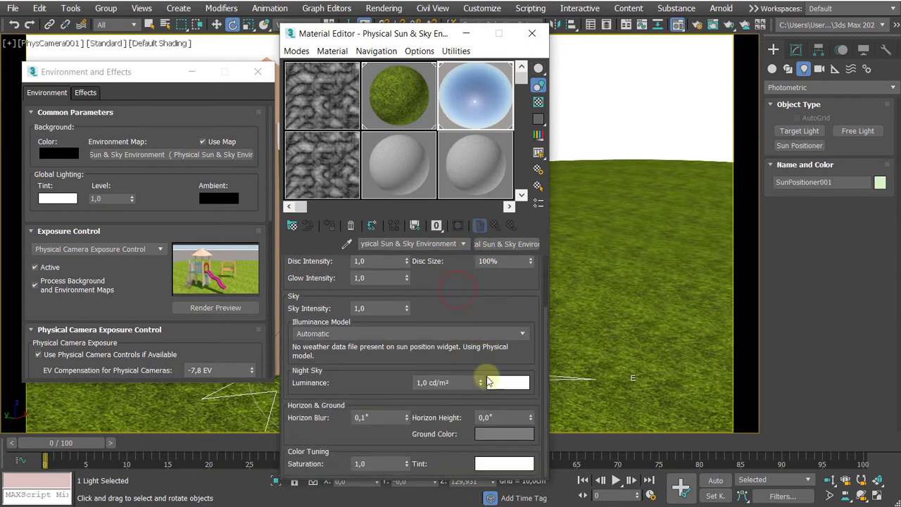
{"action": "left_click", "coordinate": [497, 418]}
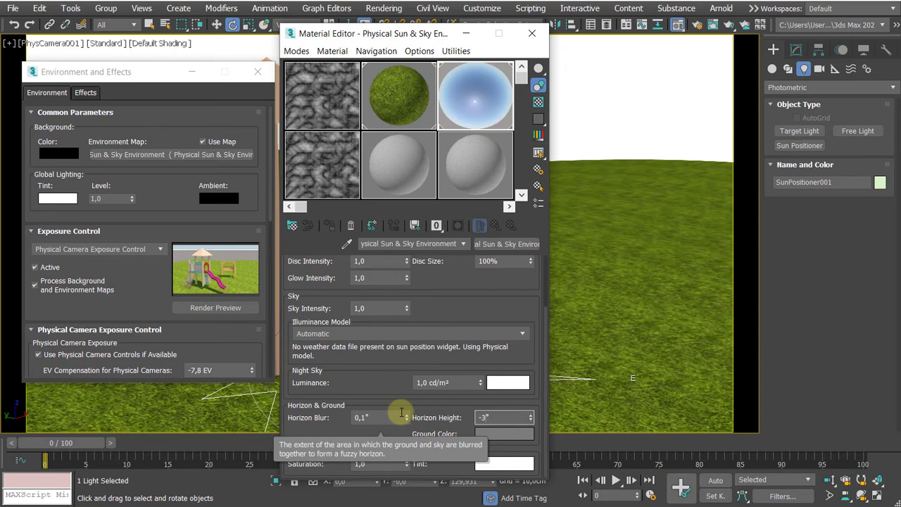
{"action": "type", "text": "-3"}
{"action": "key", "text": "Return"}
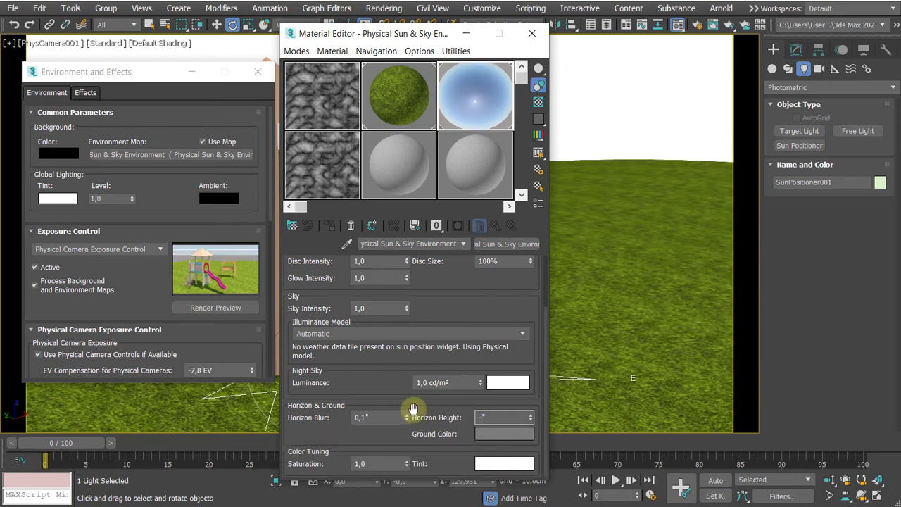
{"action": "type", "text": "-5"}
{"action": "key", "text": "Return"}
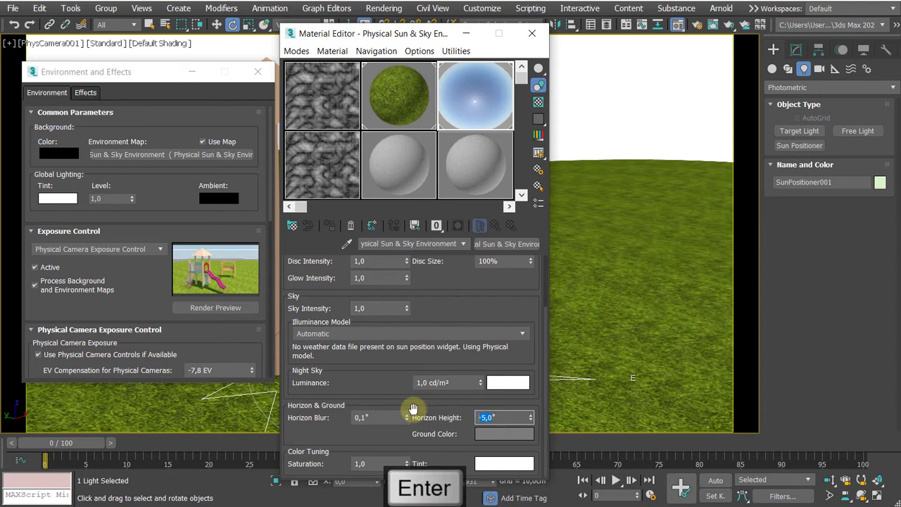
{"action": "key", "text": "Return"}
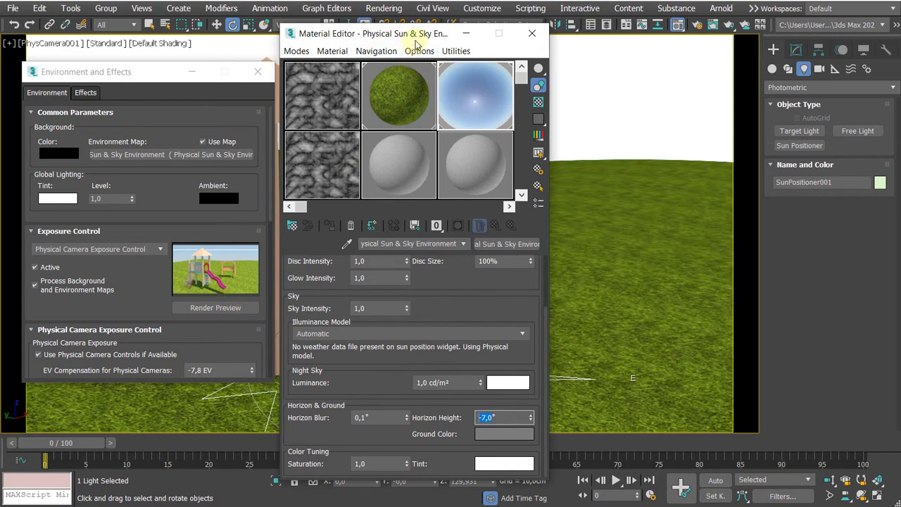
{"action": "left_click", "coordinate": [532, 34]}
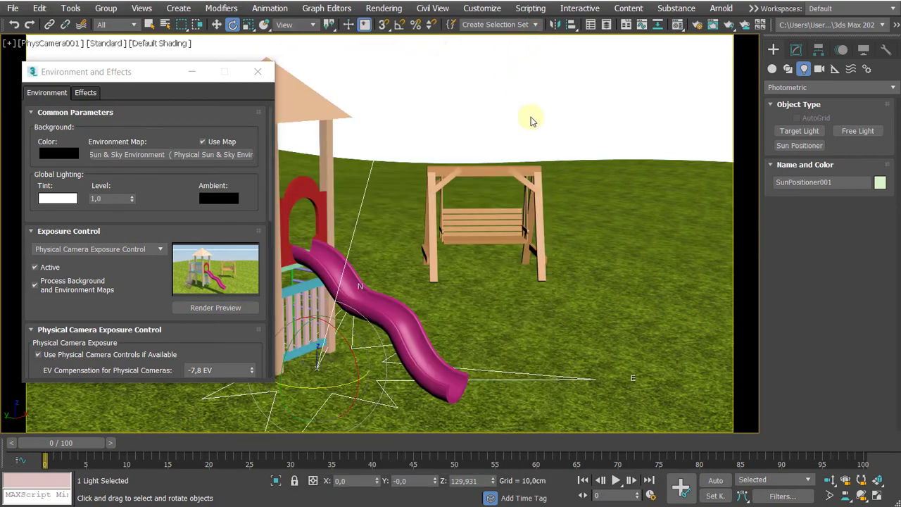
Step: Render the PhysCamera001 view with the ART Renderer and close the rendered frame after checking it
{"action": "key", "text": "F10"}
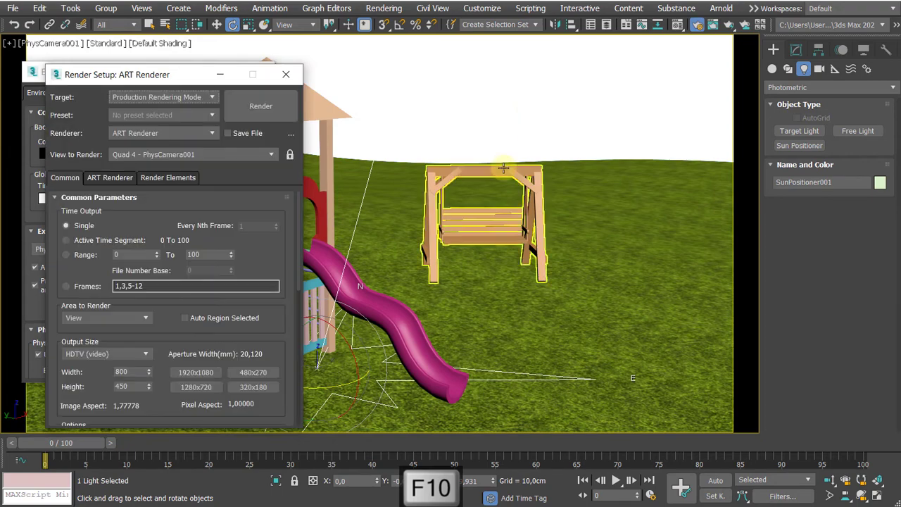
{"action": "left_click", "coordinate": [260, 107]}
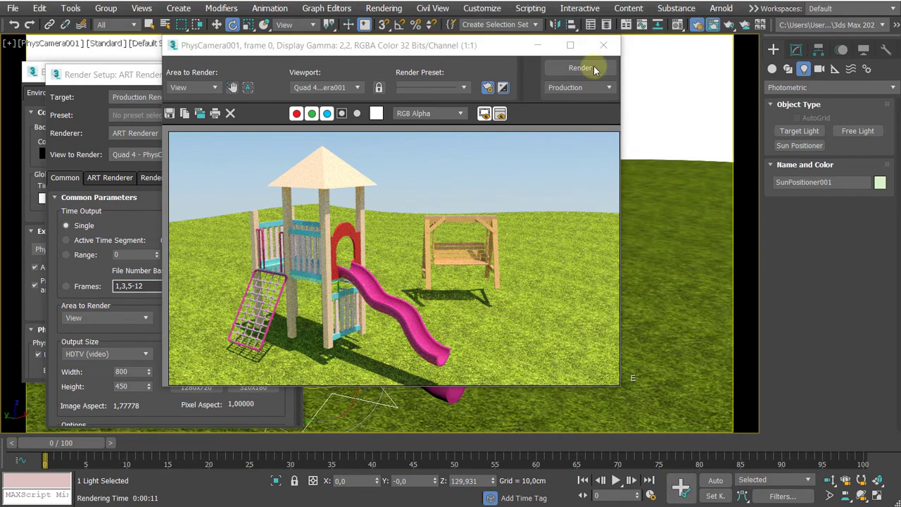
{"action": "left_click", "coordinate": [603, 46]}
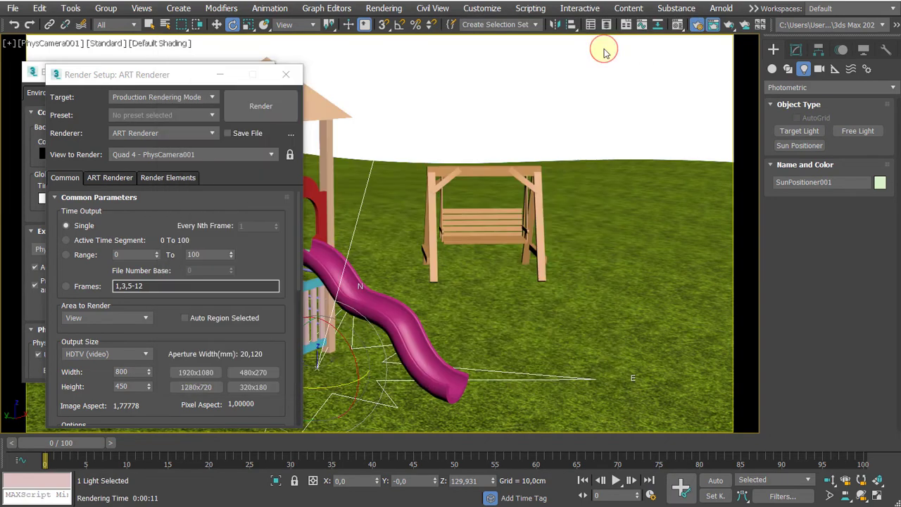
Step: Lower the swing group vertically onto the ground, to a Z position of about 43,8 cm
{"action": "left_click", "coordinate": [490, 239]}
{"action": "key", "text": "w"}
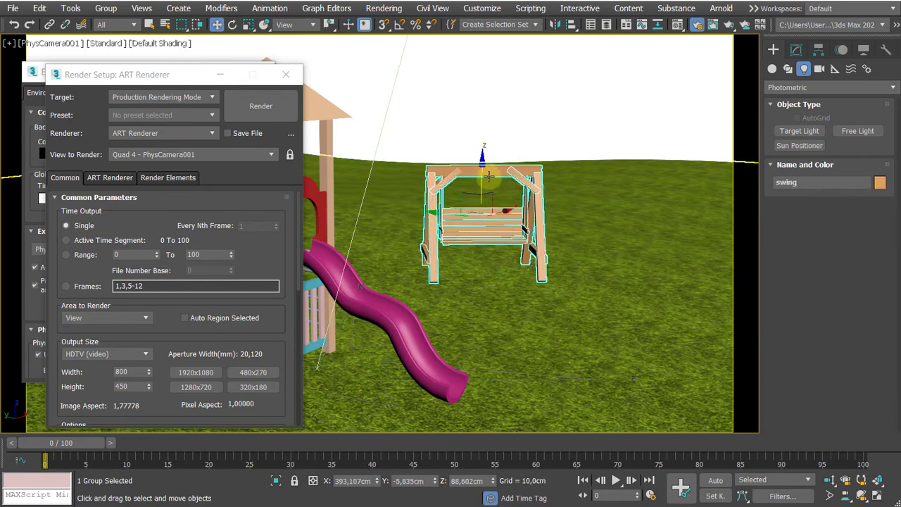
{"action": "left_click_drag", "start_coordinate": [479, 180], "coordinate": [480, 204]}
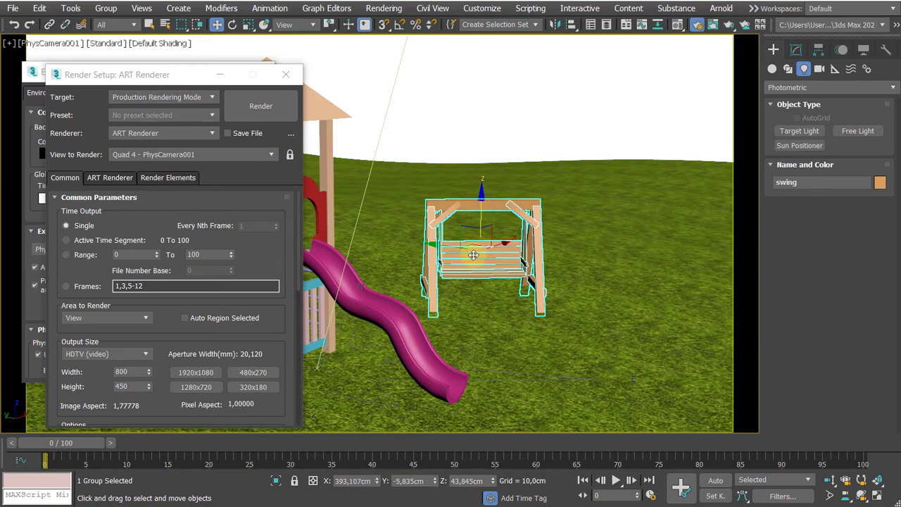
Step: Close the Environment and Effects and Render Setup windows to clear the viewport
{"action": "left_click_drag", "start_coordinate": [135, 81], "coordinate": [600, 124]}
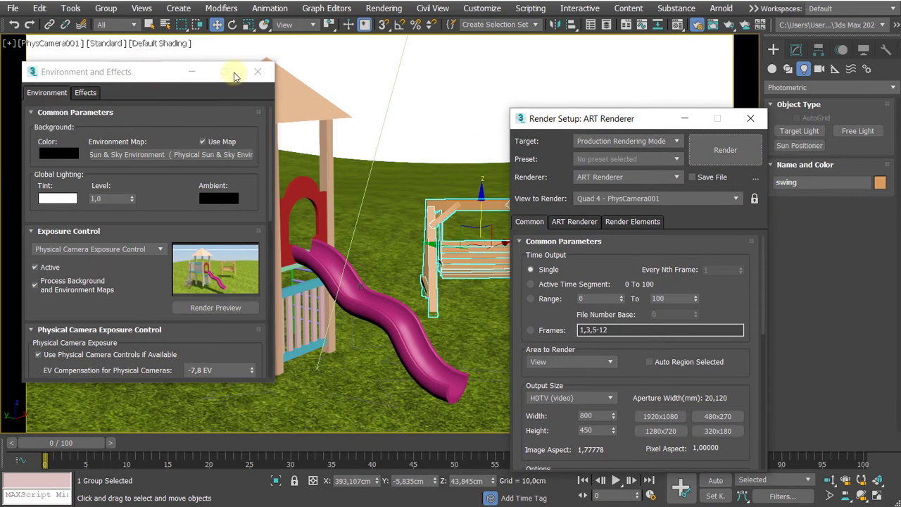
{"action": "left_click", "coordinate": [259, 71]}
{"action": "left_click", "coordinate": [686, 113]}
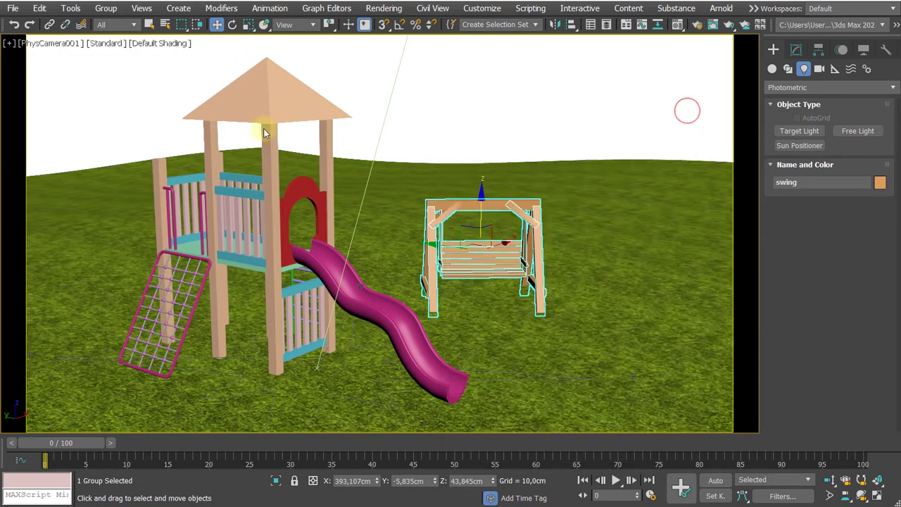
Step: Select all parts of the play tower in a wireframe Perspective view, leaving out the swing and the ground
{"action": "left_click", "coordinate": [243, 92]}
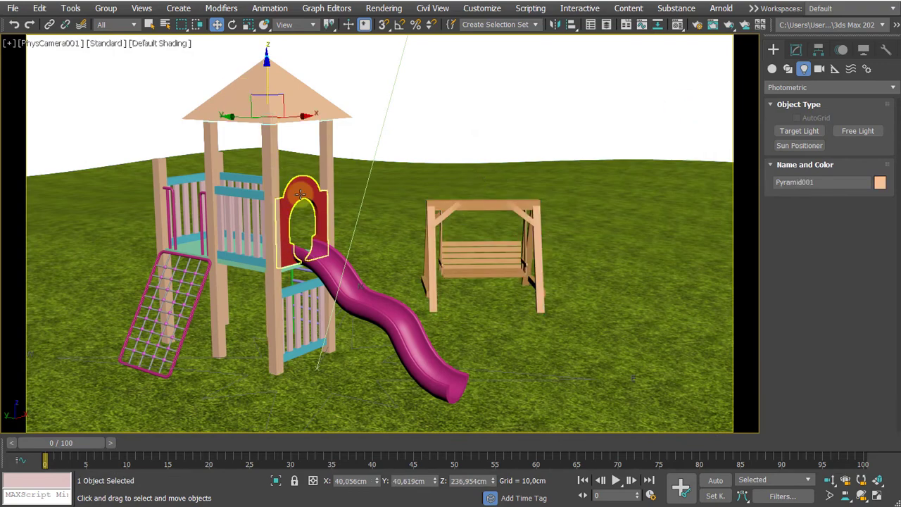
{"action": "key", "text": "F3"}
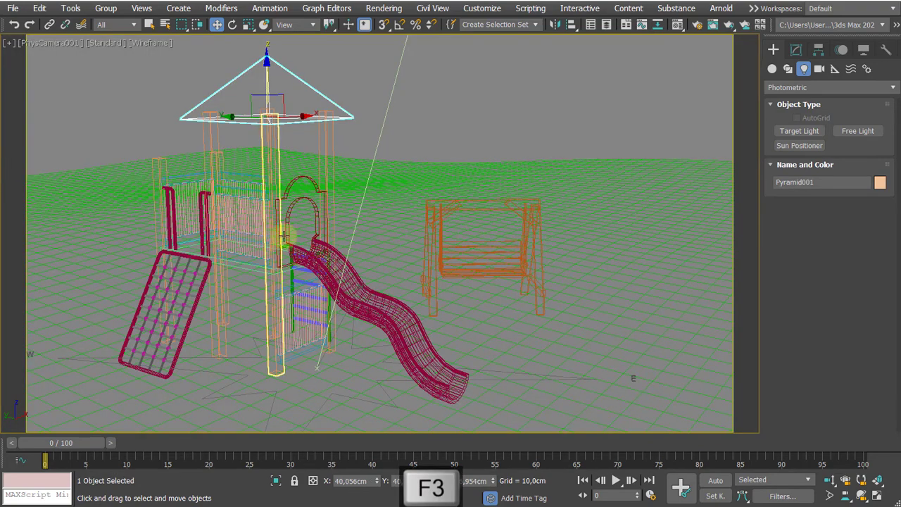
{"action": "key", "text": "F3"}
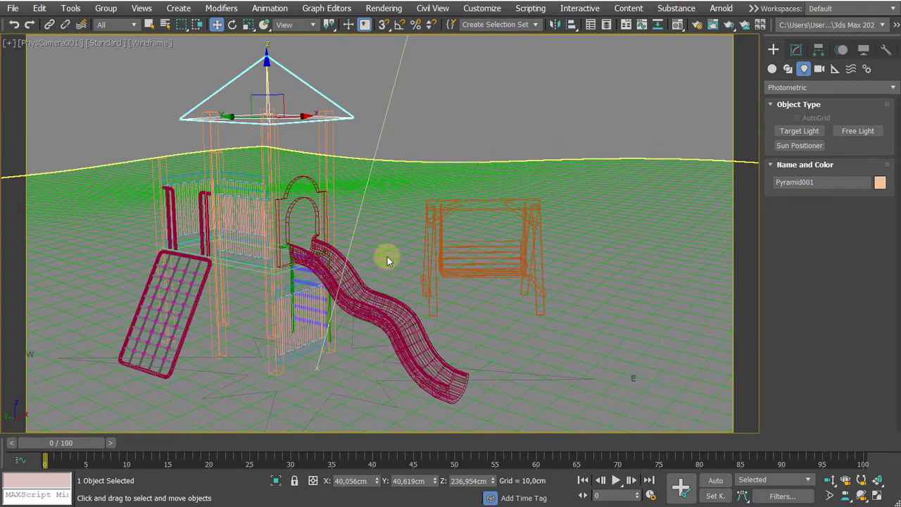
{"action": "key", "text": "p"}
{"action": "left_click", "coordinate": [433, 207]}
{"action": "middle_click_drag", "start_coordinate": [433, 207], "coordinate": [466, 151]}
{"action": "scroll", "coordinate": [449, 174], "scroll_direction": "down", "scroll_amount": 5}
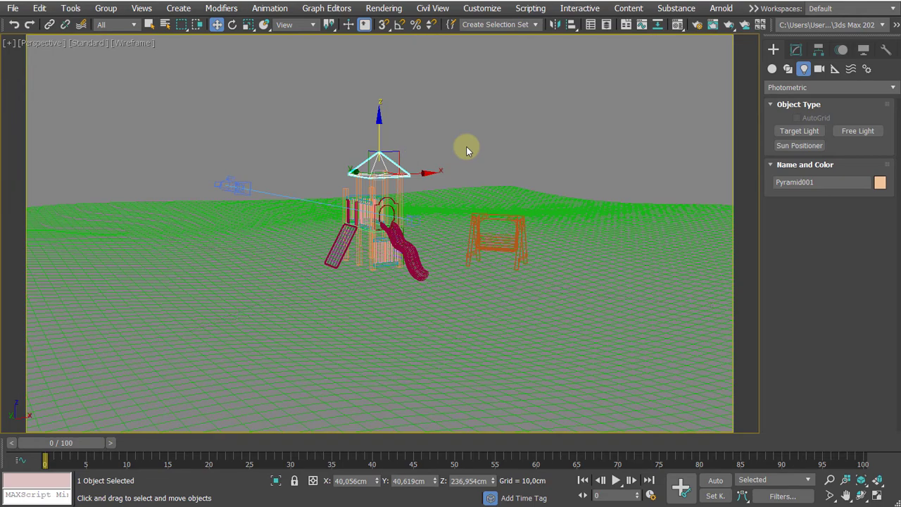
{"action": "middle_click_drag", "start_coordinate": [473, 145], "coordinate": [497, 169], "text": "alt"}
{"action": "left_click_drag", "start_coordinate": [605, 146], "coordinate": [495, 312]}
{"action": "key", "text": "ctrl+i"}
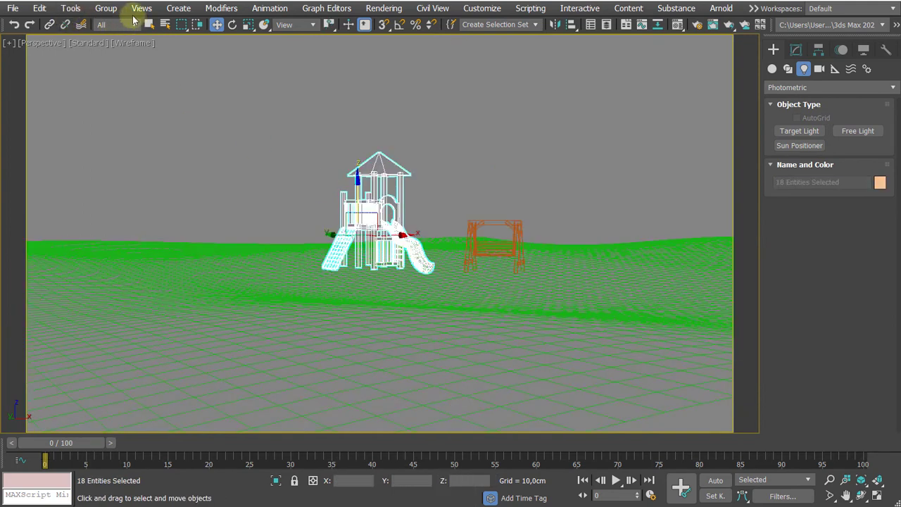
Step: Group the selected play tower parts under the name Temp
{"action": "left_click", "coordinate": [112, 11]}
{"action": "left_click", "coordinate": [116, 30]}
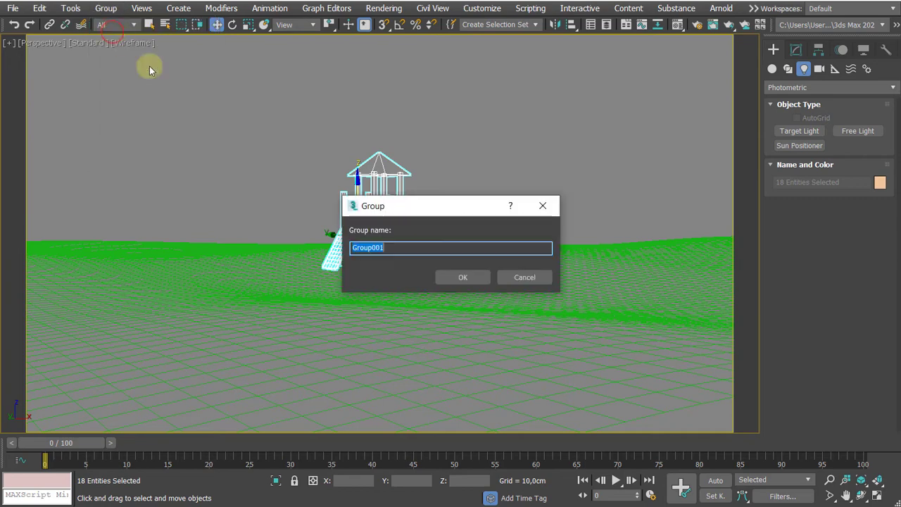
{"action": "left_click_drag", "start_coordinate": [447, 214], "coordinate": [524, 304]}
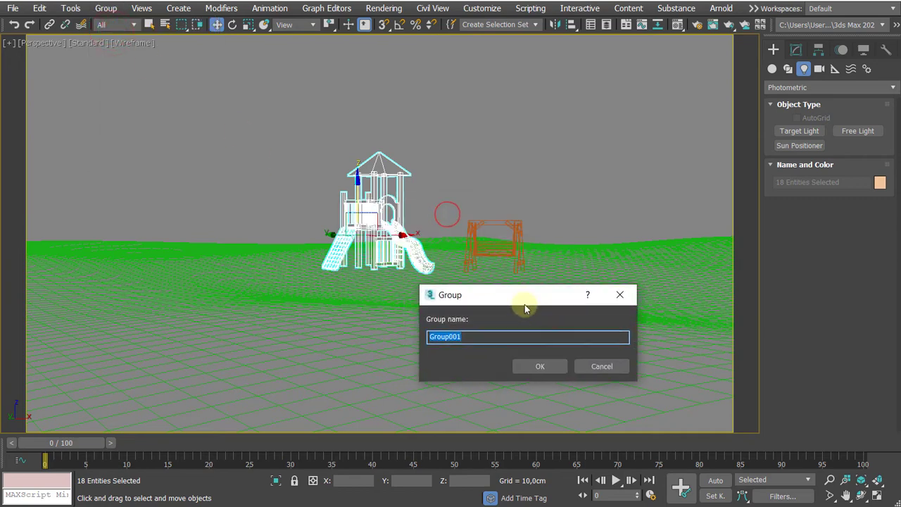
{"action": "type", "text": "Temp"}
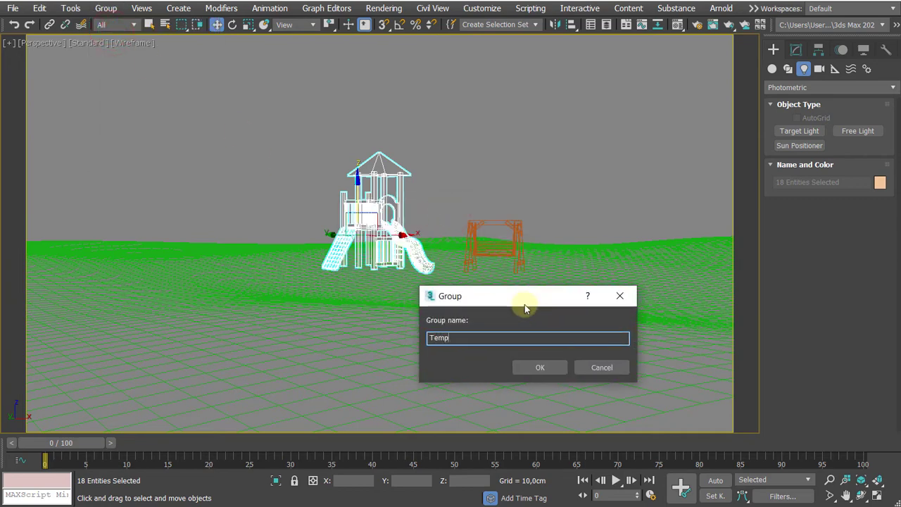
{"action": "key", "text": "Return"}
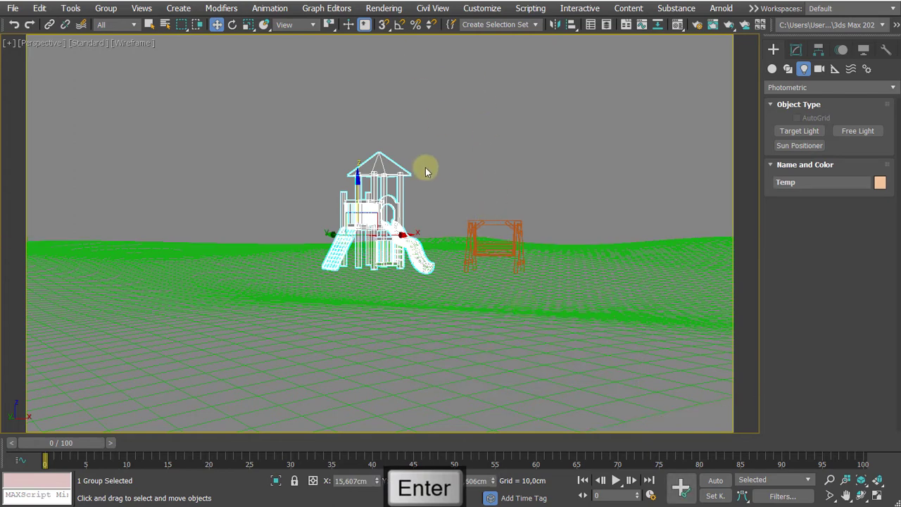
Step: Lower the Temp group to a Z position of about 110 cm in the shaded PhysCamera001 view and reframe the camera
{"action": "key", "text": "c"}
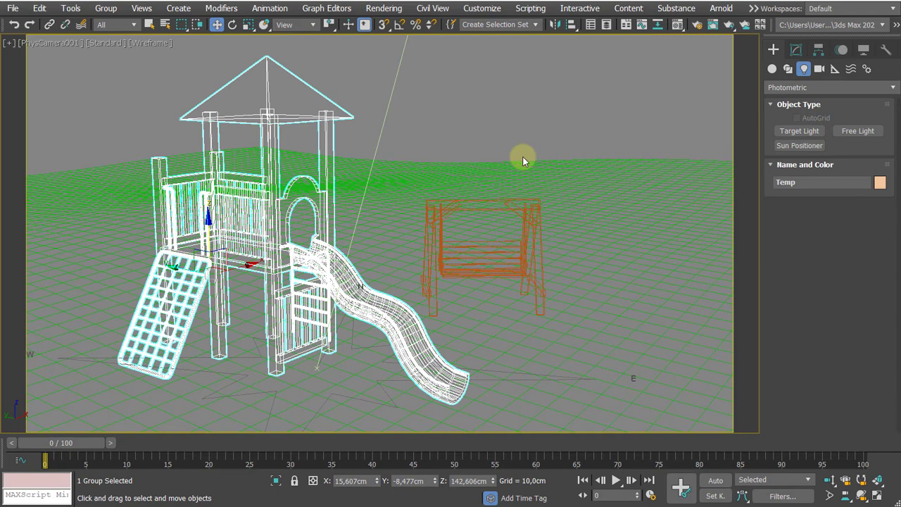
{"action": "key", "text": "F3"}
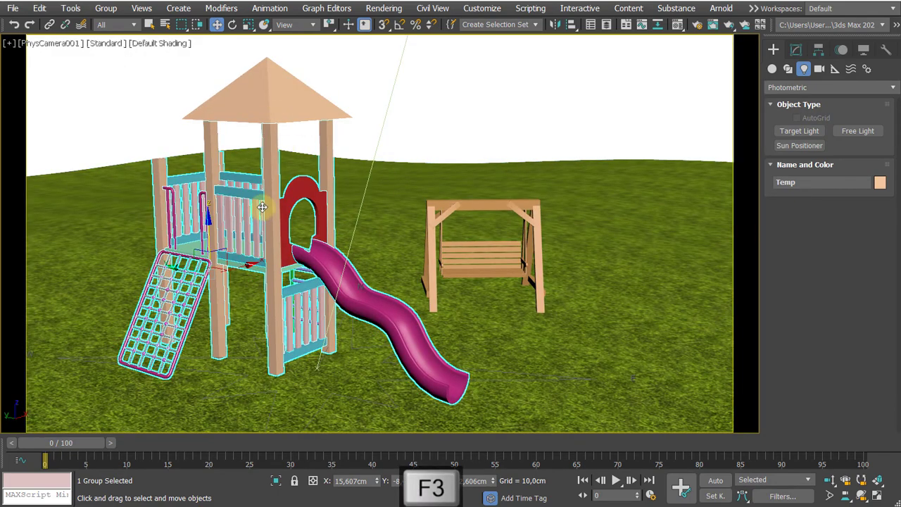
{"action": "left_click", "coordinate": [326, 93]}
{"action": "left_click", "coordinate": [277, 106]}
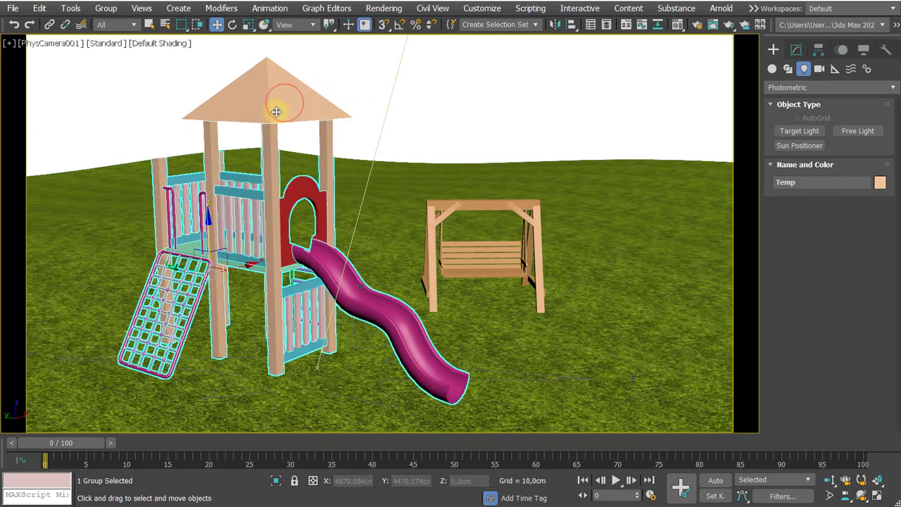
{"action": "left_click_drag", "start_coordinate": [206, 225], "coordinate": [215, 255]}
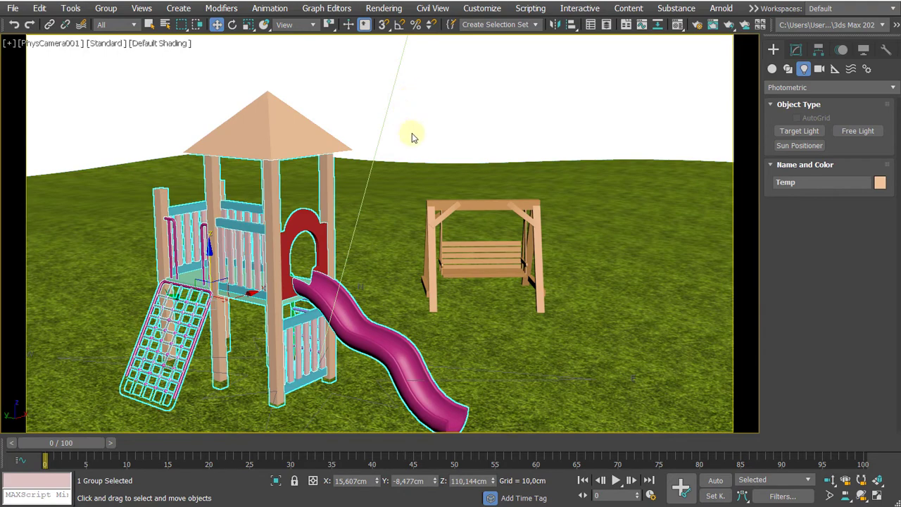
{"action": "middle_click_drag", "start_coordinate": [421, 159], "coordinate": [428, 125]}
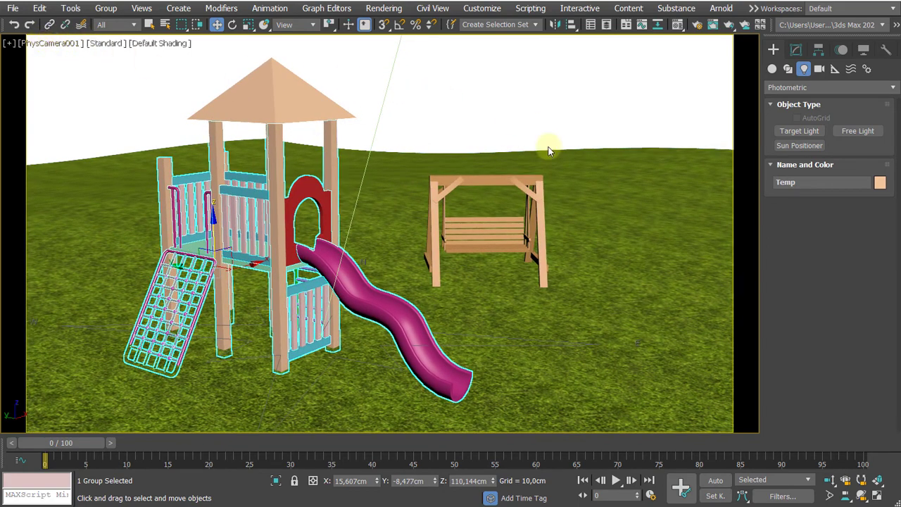
Step: Run a test ART render of the PhysCamera001 view at 800x450, examine the grounded play tower, and close the rendered frame
{"action": "key", "text": "F10"}
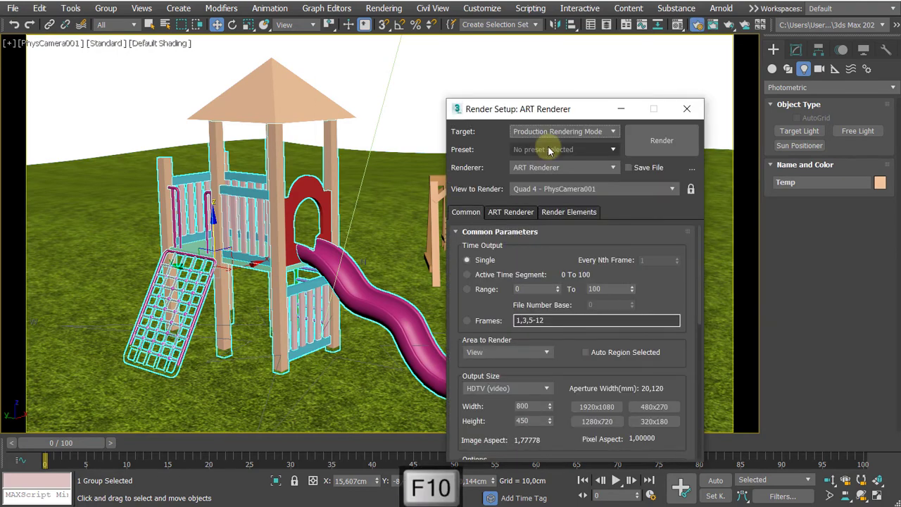
{"action": "key", "text": "Return"}
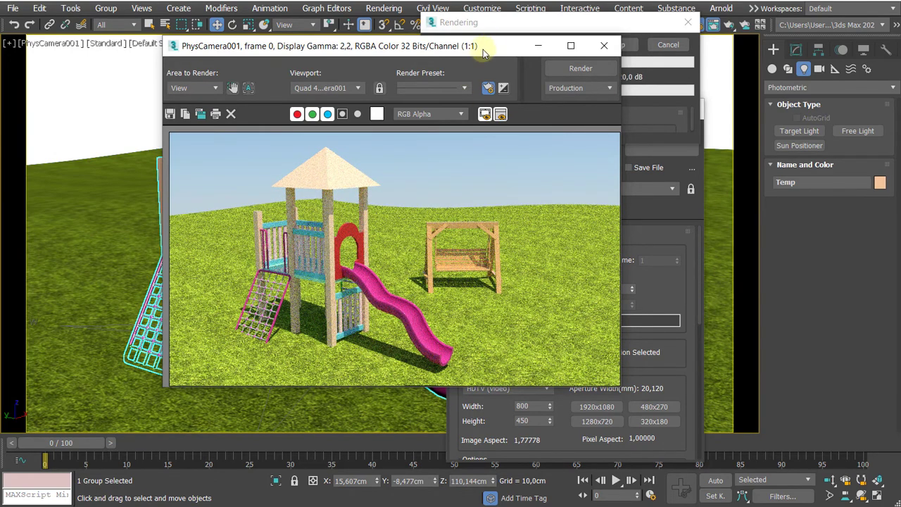
{"action": "left_click_drag", "start_coordinate": [483, 53], "coordinate": [438, 61]}
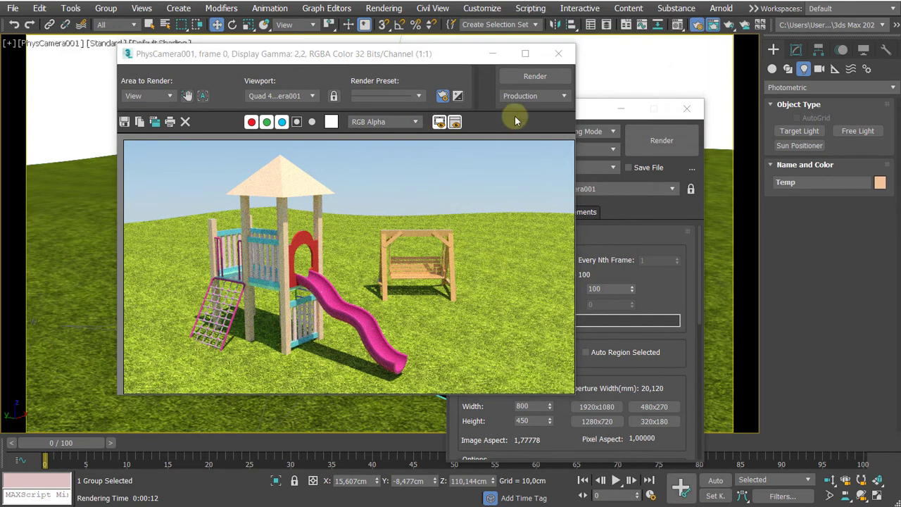
{"action": "left_click", "coordinate": [558, 53]}
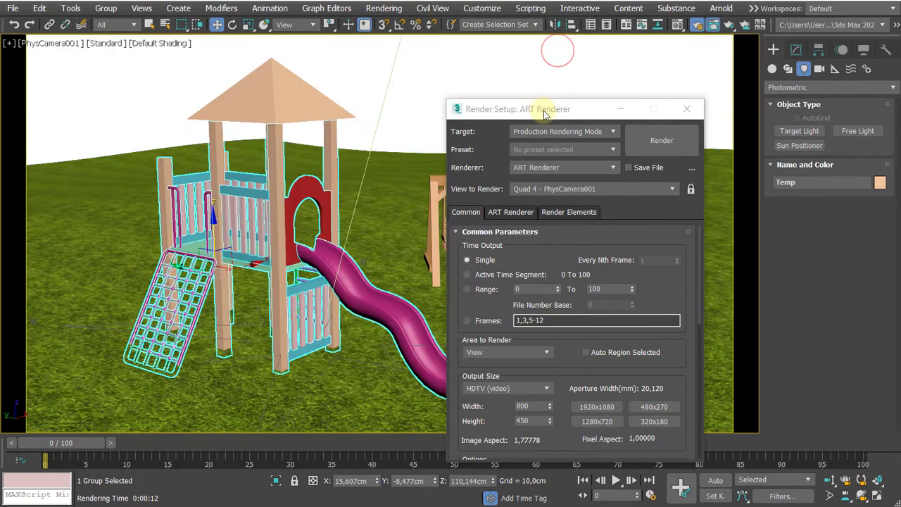
Step: Raise the ART Renderer's target quality to 26 dB and enable noise filtering
{"action": "left_click_drag", "start_coordinate": [542, 108], "coordinate": [488, 60]}
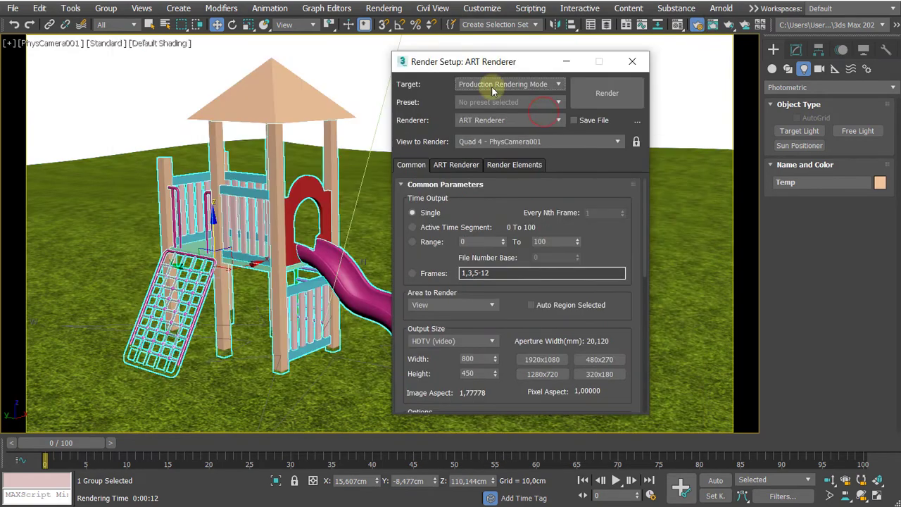
{"action": "left_click", "coordinate": [459, 165]}
{"action": "left_click_drag", "start_coordinate": [464, 226], "coordinate": [491, 237]}
{"action": "scroll", "coordinate": [440, 211], "scroll_direction": "down", "scroll_amount": 3}
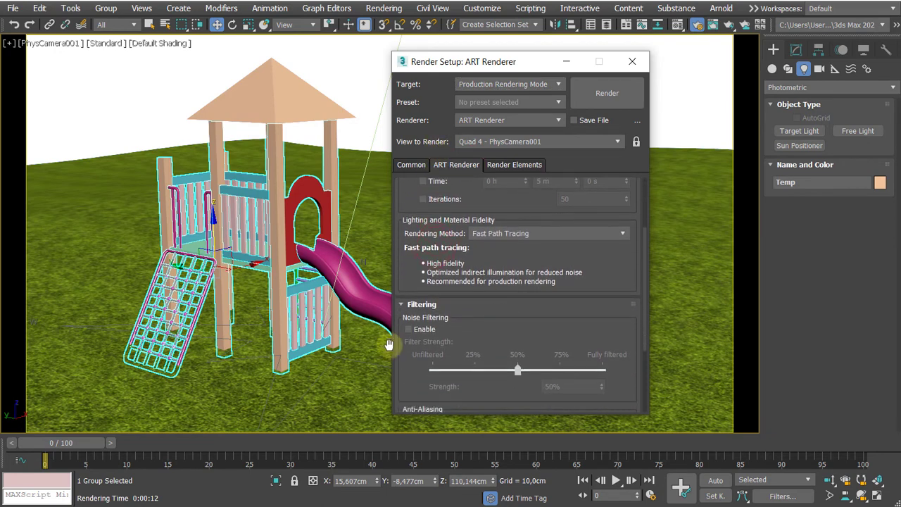
{"action": "left_click", "coordinate": [416, 330]}
{"action": "scroll", "coordinate": [563, 386], "scroll_direction": "up", "scroll_amount": 2}
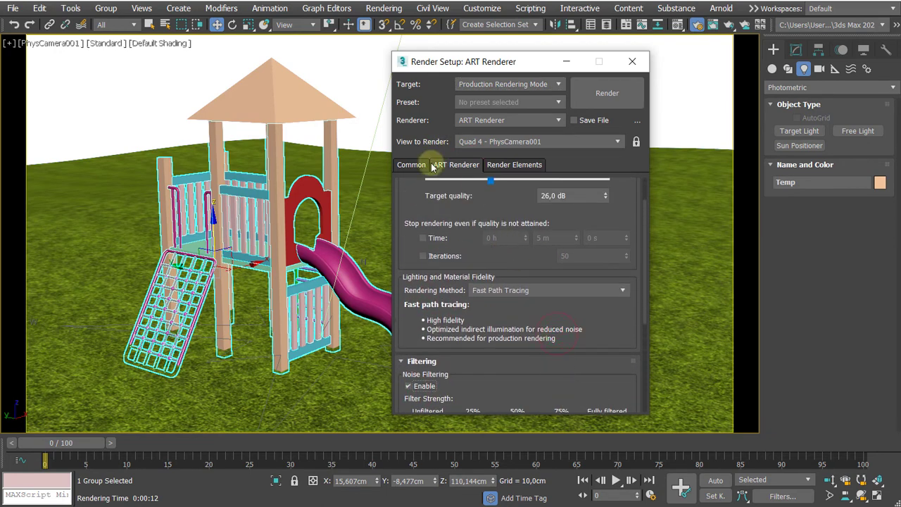
Step: Set the output size to 1280x720, start rendering the PhysCamera001 view, and reposition the rendered frame to fit on screen
{"action": "left_click", "coordinate": [415, 165]}
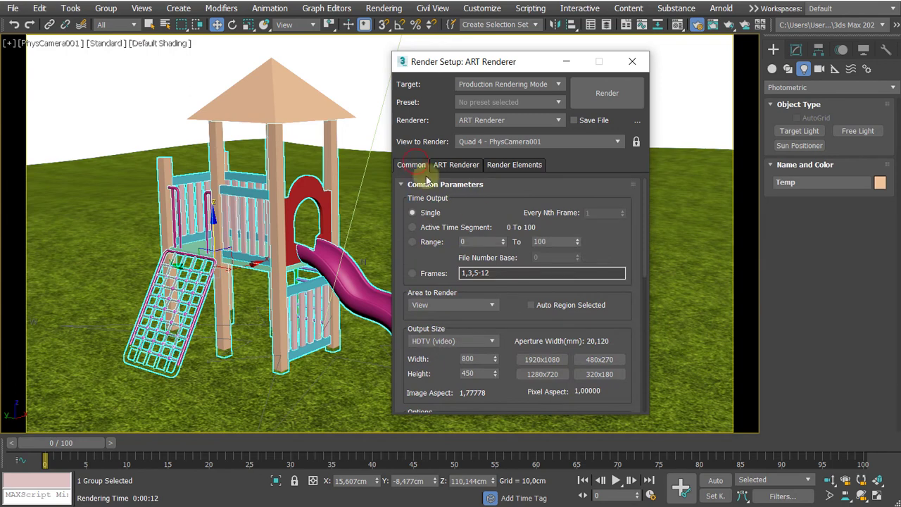
{"action": "double_click", "coordinate": [468, 359]}
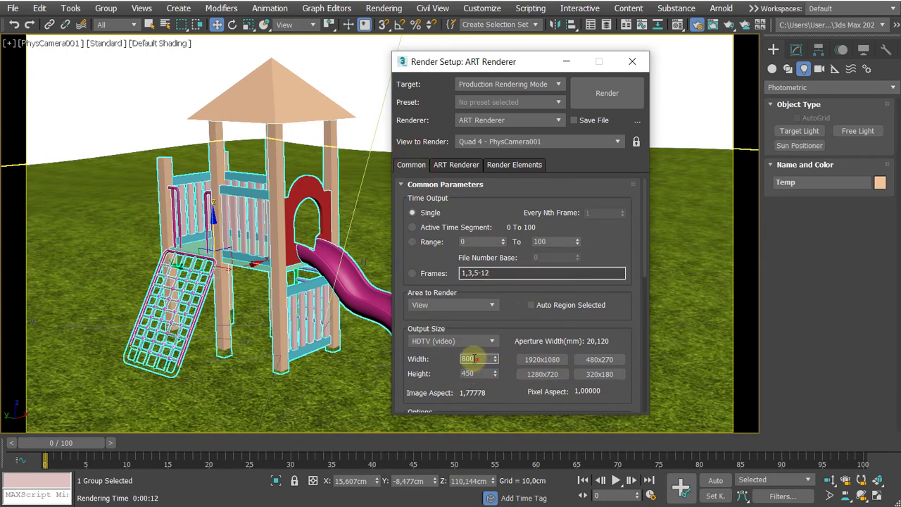
{"action": "left_click", "coordinate": [533, 381]}
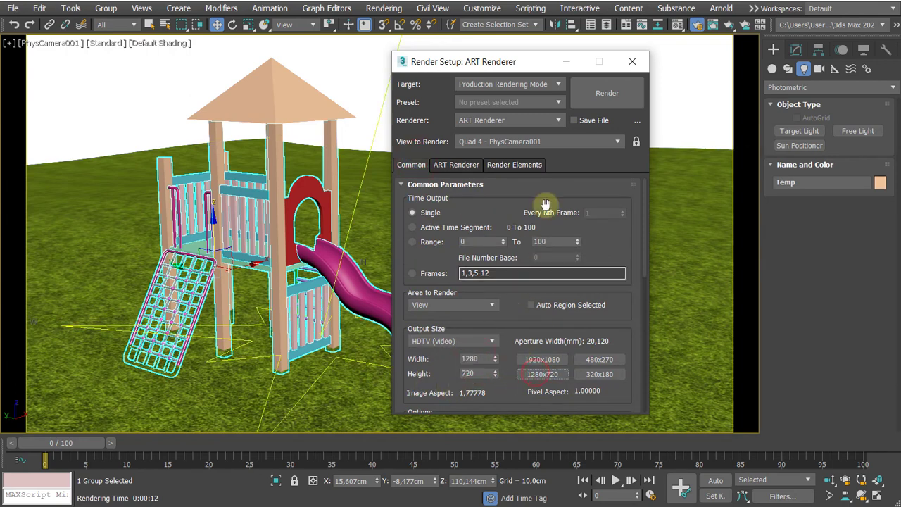
{"action": "left_click_drag", "start_coordinate": [492, 61], "coordinate": [479, 66]}
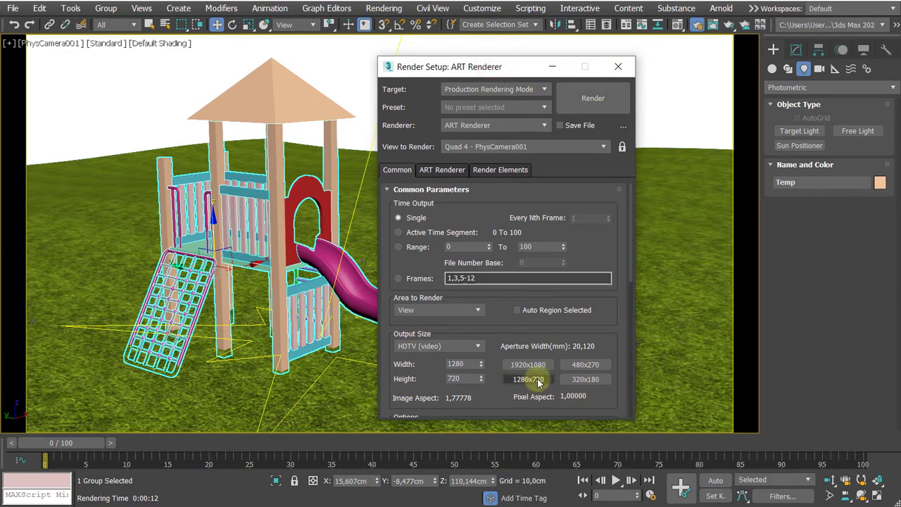
{"action": "left_click", "coordinate": [599, 109]}
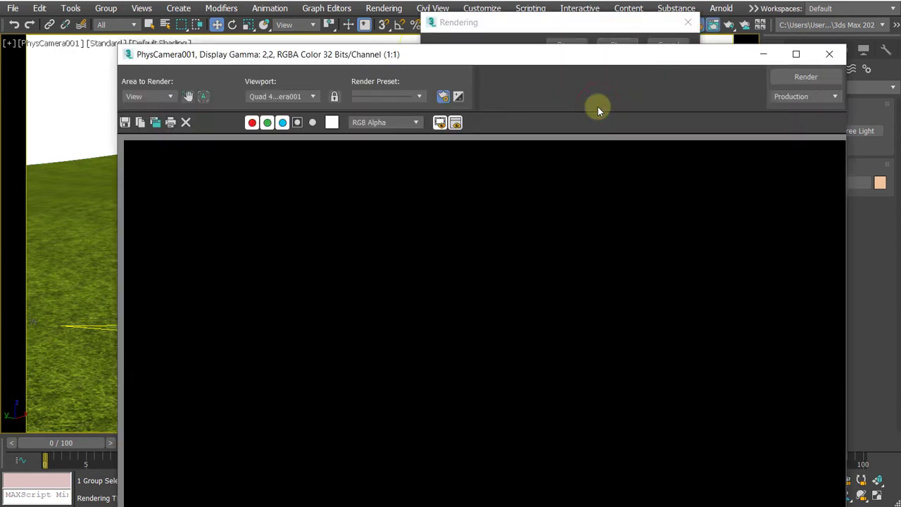
{"action": "left_click_drag", "start_coordinate": [574, 54], "coordinate": [497, 18]}
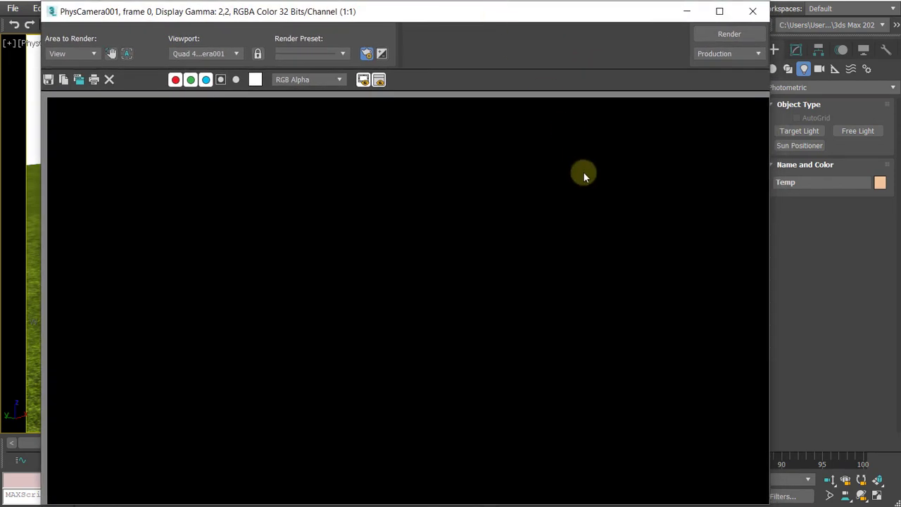